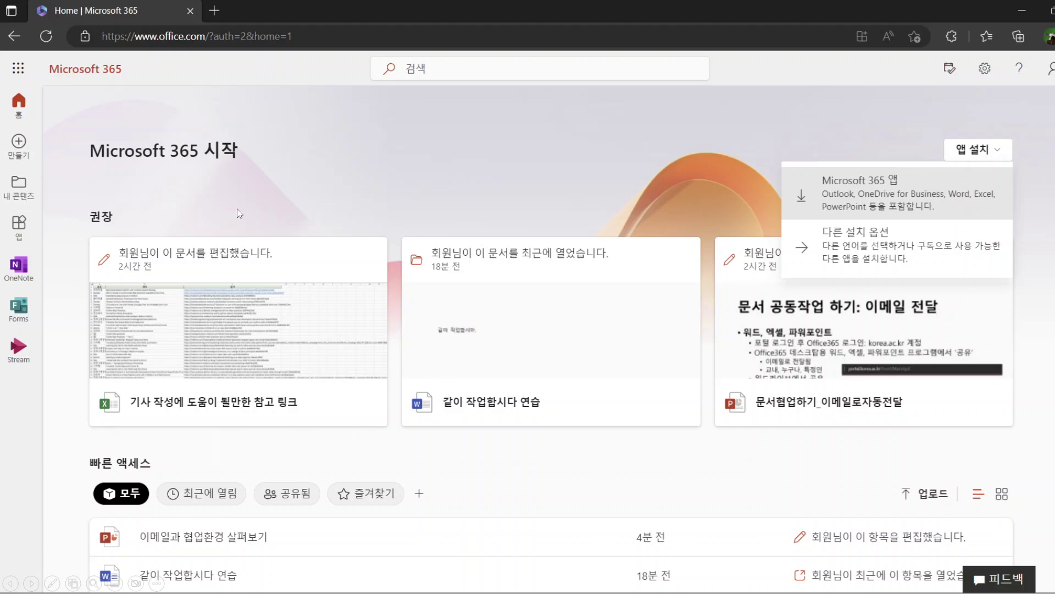
Circle the Whiteboard, Power BI, Power Automate and Stream tiles in red ink, underlining the key text in the Power BI and Power Automate tiles
key("ctrl+minus")
key("ctrl+minus")
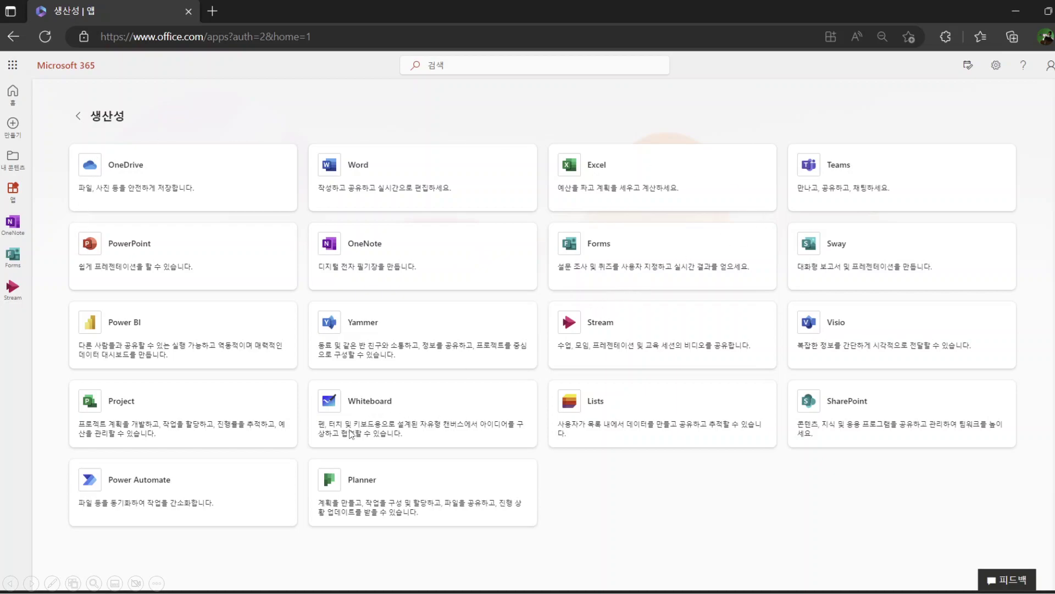
mouse_move(351, 442)
left_mouse_down()
mouse_move(339, 443)
mouse_move(330, 388)
mouse_move(462, 370)
mouse_move(540, 410)
mouse_move(465, 443)
mouse_move(327, 440)
left_mouse_up()
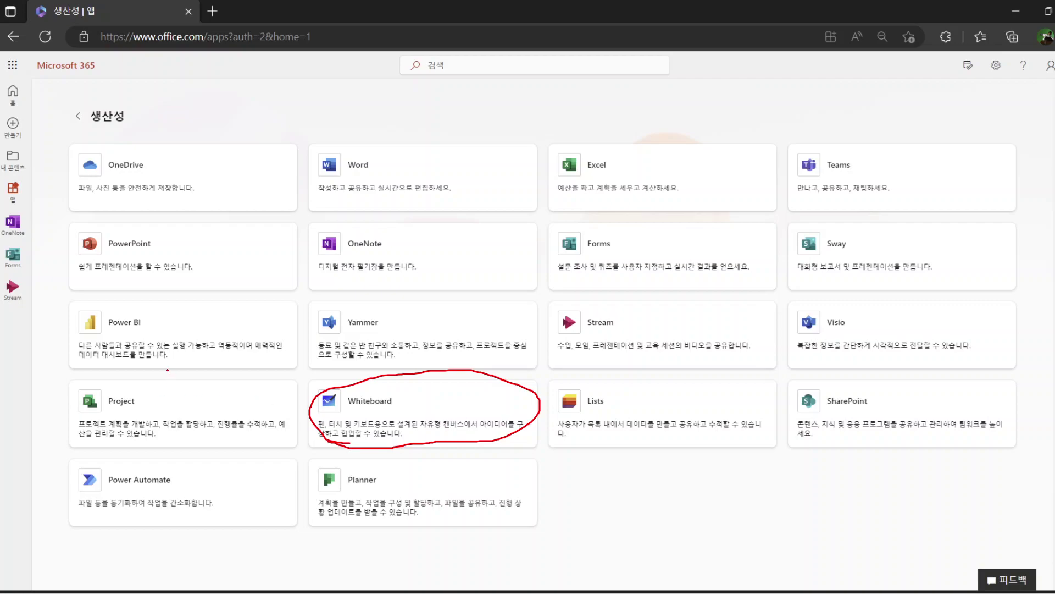
mouse_move(168, 370)
left_mouse_down()
mouse_move(55, 351)
mouse_move(107, 310)
mouse_move(257, 300)
mouse_move(292, 310)
mouse_move(295, 346)
mouse_move(250, 371)
mouse_move(168, 368)
left_mouse_up()
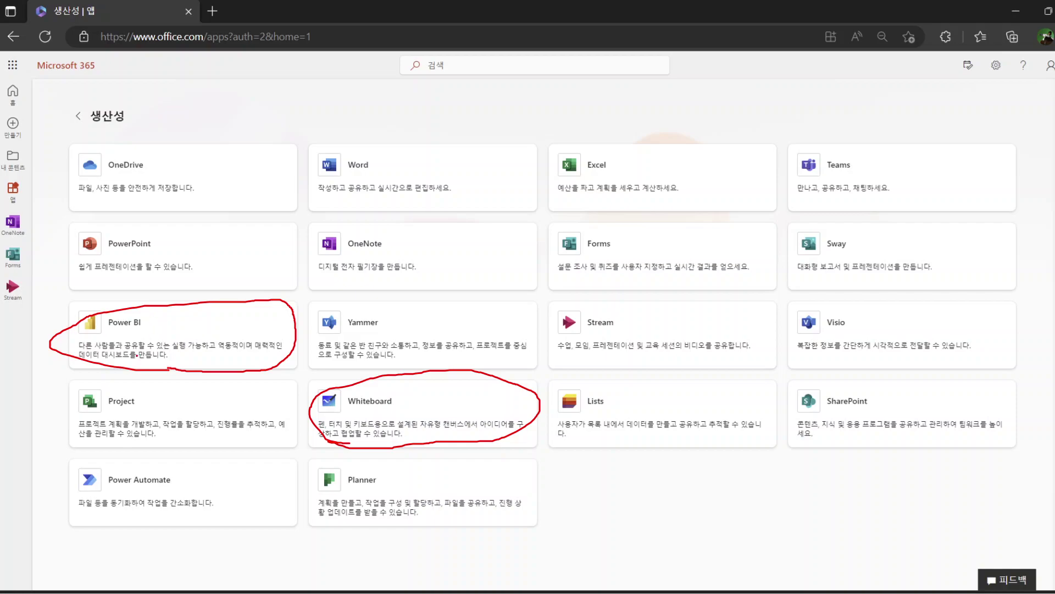
left_click_drag(97, 363, 165, 359)
mouse_move(178, 466)
left_mouse_down()
mouse_move(98, 459)
mouse_move(72, 488)
mouse_move(100, 524)
mouse_move(221, 531)
mouse_move(236, 465)
mouse_move(170, 465)
left_mouse_up()
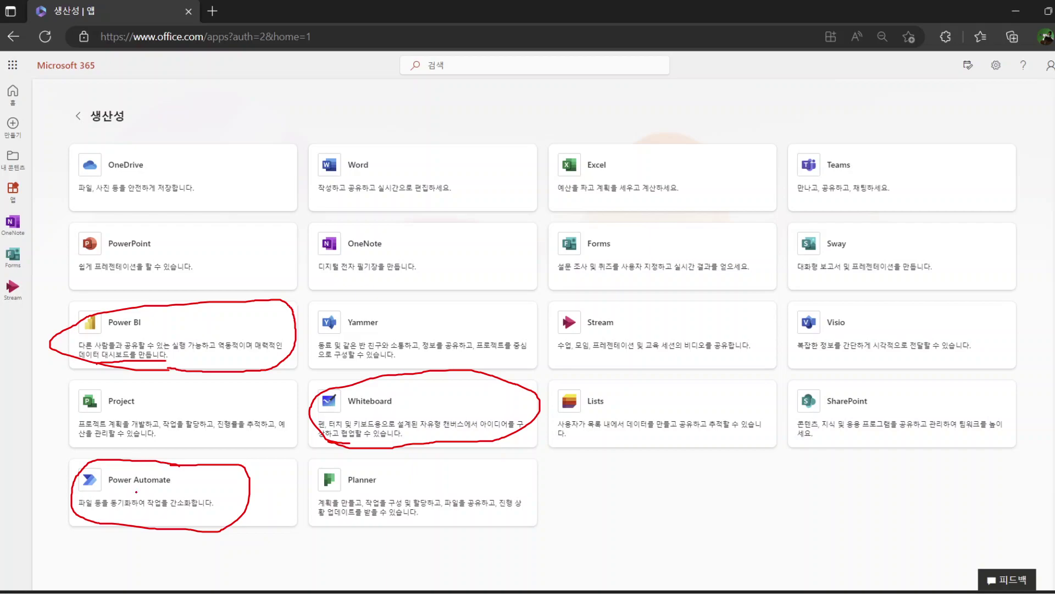
left_click_drag(112, 489, 167, 490)
mouse_move(571, 365)
left_mouse_down()
mouse_move(566, 291)
mouse_move(710, 282)
mouse_move(761, 347)
mouse_move(594, 373)
mouse_move(562, 356)
mouse_move(566, 306)
mouse_move(689, 292)
mouse_move(774, 331)
mouse_move(731, 356)
mouse_move(647, 368)
left_mouse_up()
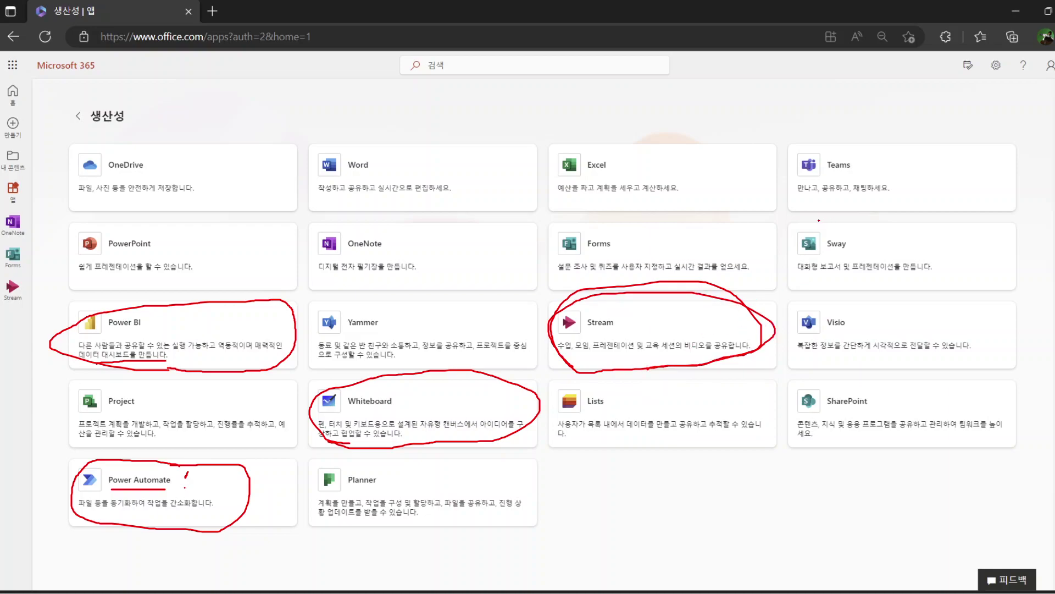
Circle the Teams and SharePoint tiles in red ink and draw arrows pointing at the SharePoint tile
mouse_move(825, 208)
left_mouse_down()
mouse_move(794, 195)
mouse_move(848, 136)
mouse_move(908, 167)
mouse_move(816, 208)
left_mouse_up()
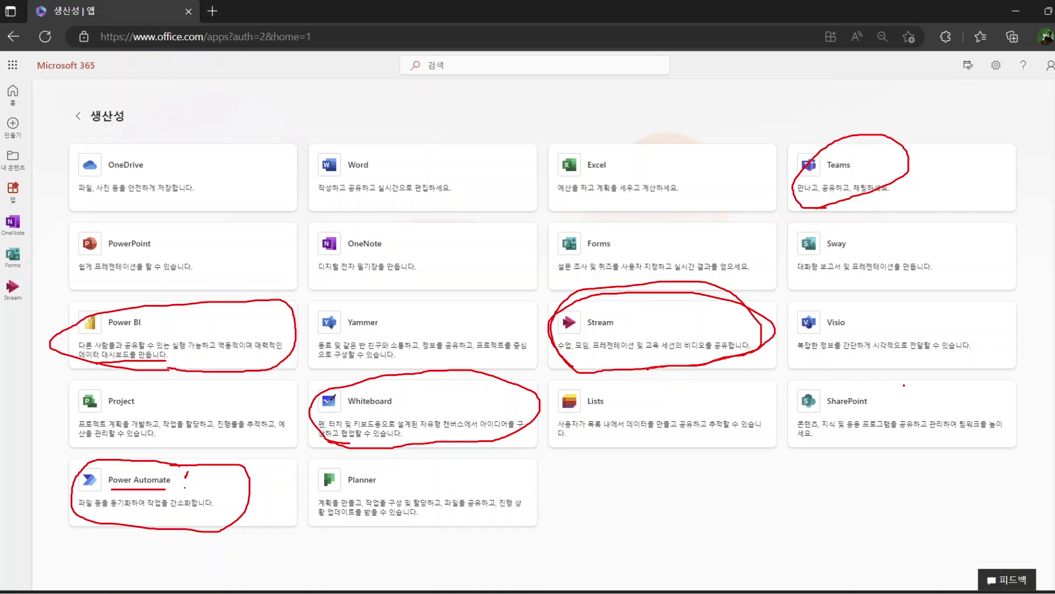
mouse_move(904, 386)
left_mouse_down()
mouse_move(843, 383)
mouse_move(789, 420)
mouse_move(882, 450)
mouse_move(995, 424)
mouse_move(956, 393)
mouse_move(890, 387)
left_mouse_up()
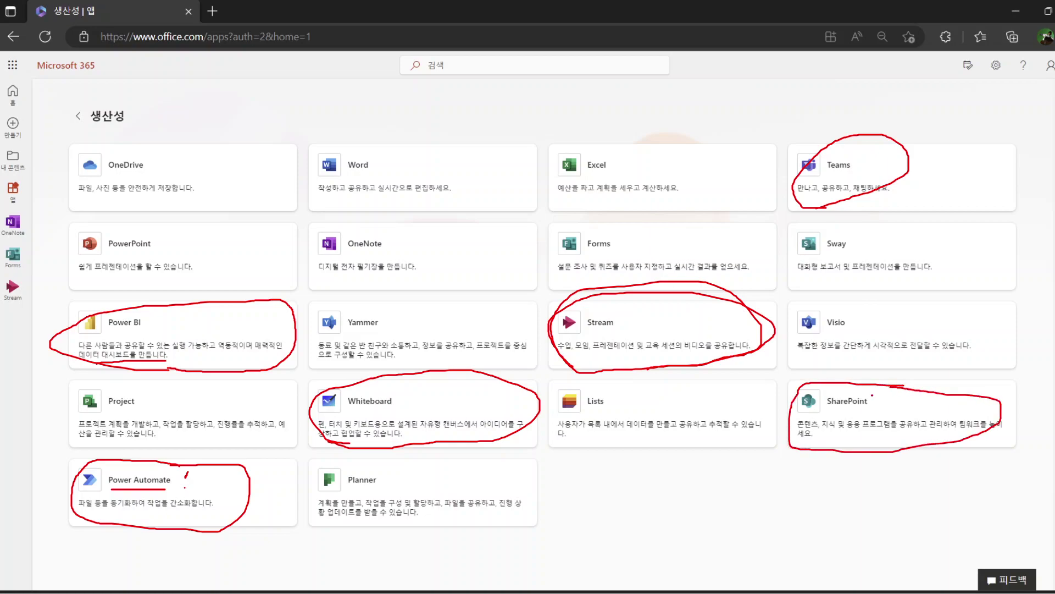
mouse_move(850, 211)
left_mouse_down()
mouse_move(882, 149)
mouse_move(891, 163)
left_mouse_up()
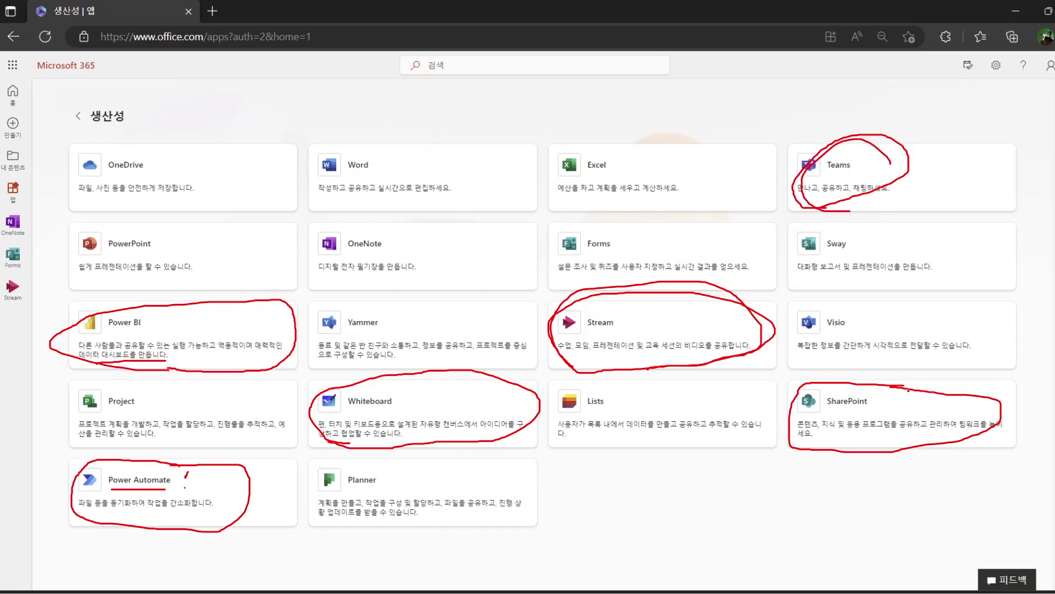
mouse_move(1024, 359)
left_mouse_down()
mouse_move(1000, 394)
mouse_move(1001, 380)
mouse_move(1020, 394)
left_mouse_up()
left_click_drag(964, 395, 981, 305)
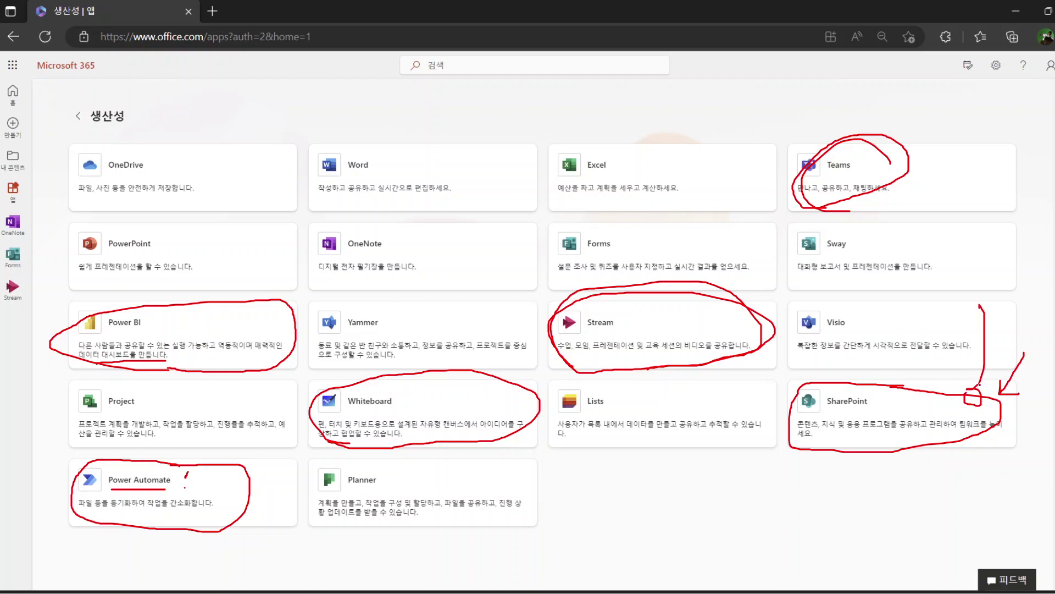
left_click_drag(1001, 360, 979, 385)
Draw red check marks on the Project, Planner, Yammer, Visio and Sway tiles
left_click_drag(202, 388, 231, 378)
mouse_move(420, 469)
left_mouse_down()
mouse_move(424, 491)
mouse_move(447, 472)
left_mouse_up()
mouse_move(438, 304)
left_mouse_down()
mouse_move(448, 325)
mouse_move(461, 303)
left_mouse_up()
mouse_move(922, 311)
left_mouse_down()
mouse_move(931, 332)
mouse_move(943, 316)
left_mouse_up()
mouse_move(947, 239)
left_mouse_down()
mouse_move(950, 262)
mouse_move(962, 247)
left_mouse_up()
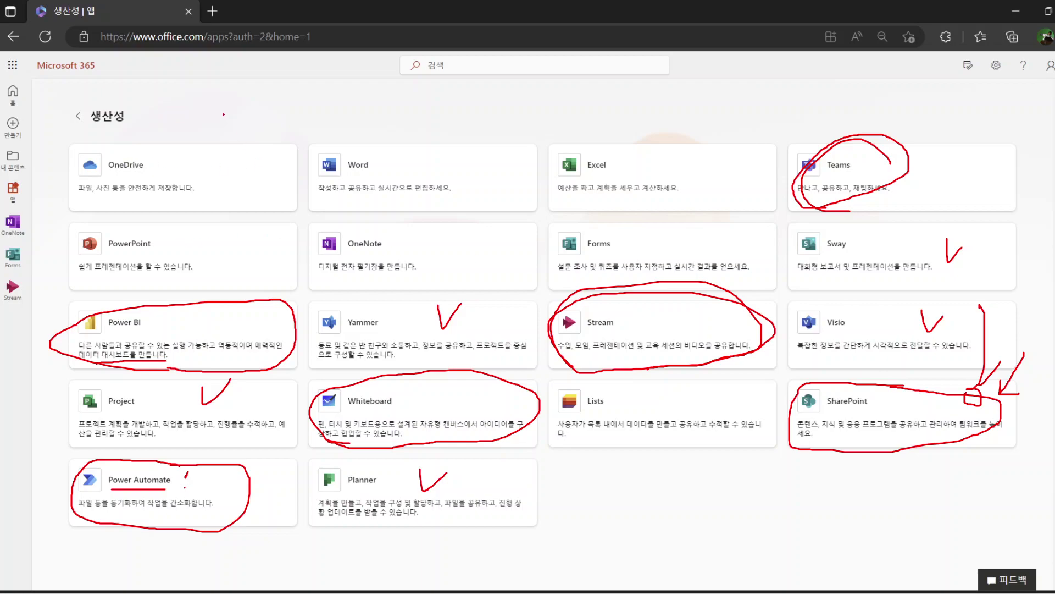
Draw red arrows pointing at the OneDrive, Word, Excel, PowerPoint, OneNote and Forms tiles
mouse_move(223, 114)
left_mouse_down()
mouse_move(182, 156)
mouse_move(180, 148)
mouse_move(206, 171)
left_mouse_up()
mouse_move(462, 123)
left_mouse_down()
mouse_move(413, 167)
mouse_move(456, 178)
left_mouse_up()
mouse_move(672, 129)
left_mouse_down()
mouse_move(621, 167)
mouse_move(657, 184)
left_mouse_up()
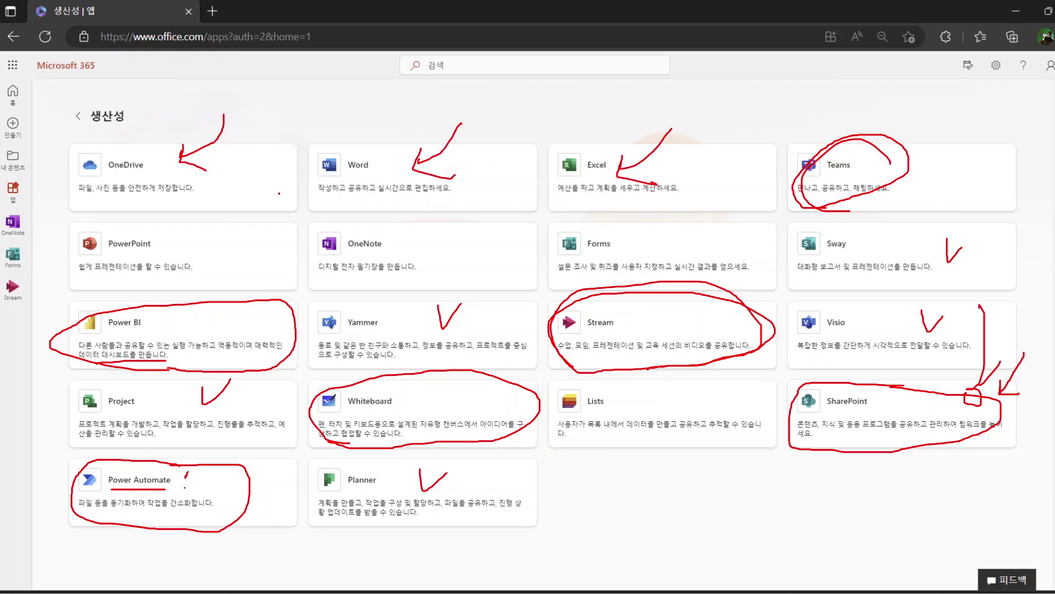
mouse_move(228, 208)
left_mouse_down()
mouse_move(202, 240)
mouse_move(224, 248)
left_mouse_up()
mouse_move(412, 220)
left_mouse_down()
mouse_move(404, 236)
mouse_move(433, 247)
left_mouse_up()
left_click(683, 223)
mouse_move(683, 224)
left_mouse_down()
mouse_move(647, 243)
mouse_move(666, 254)
left_mouse_up()
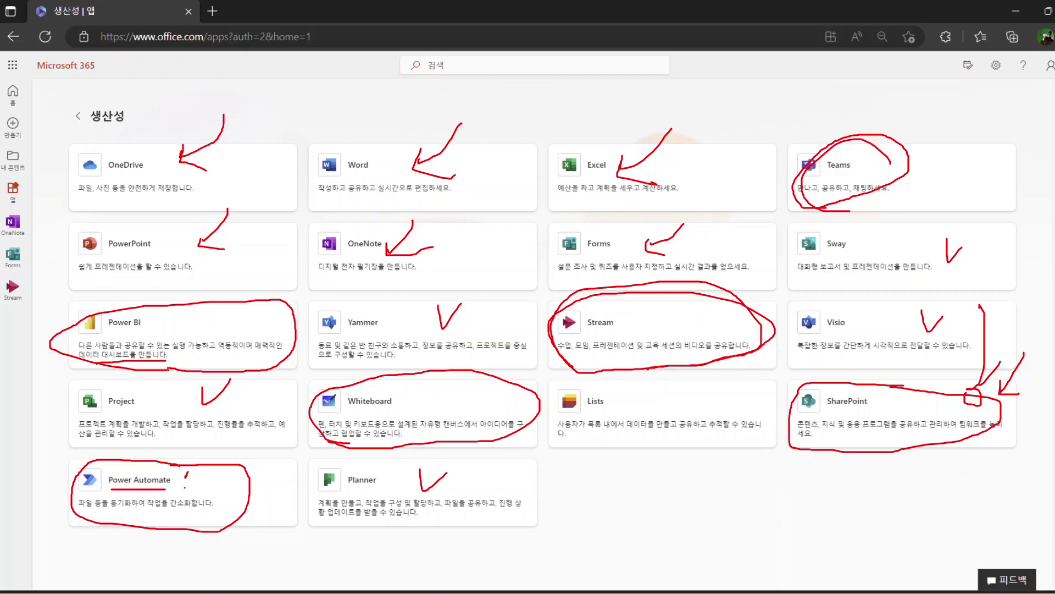
End the PowerPoint slide show and discard the ink annotations
key("Escape")
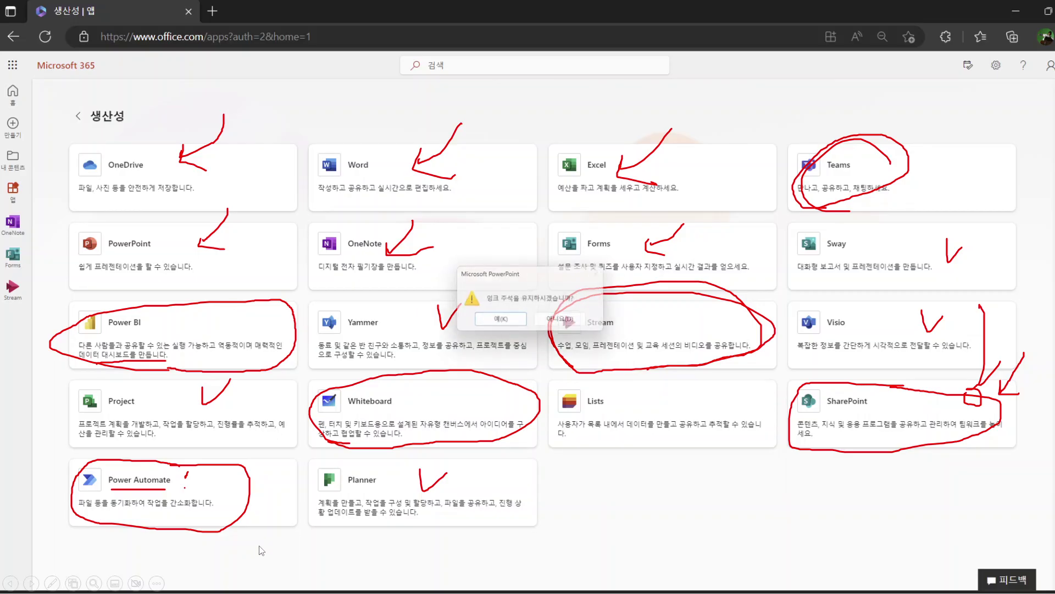
left_click(557, 327)
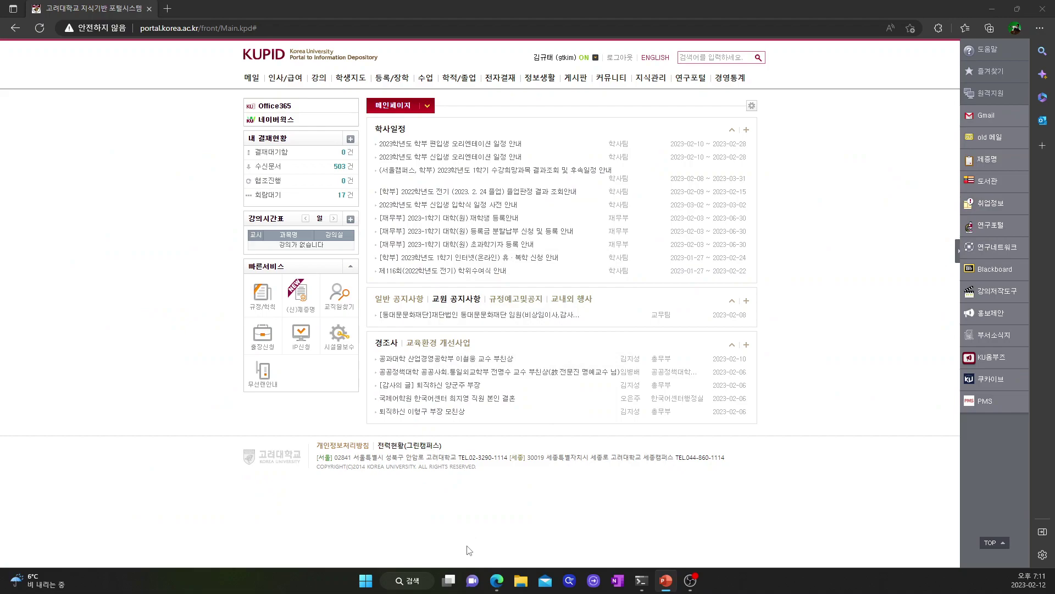
Switch to the KUPID portal in Edge and open the university mail inbox (메일)
mouse_move(494, 586)
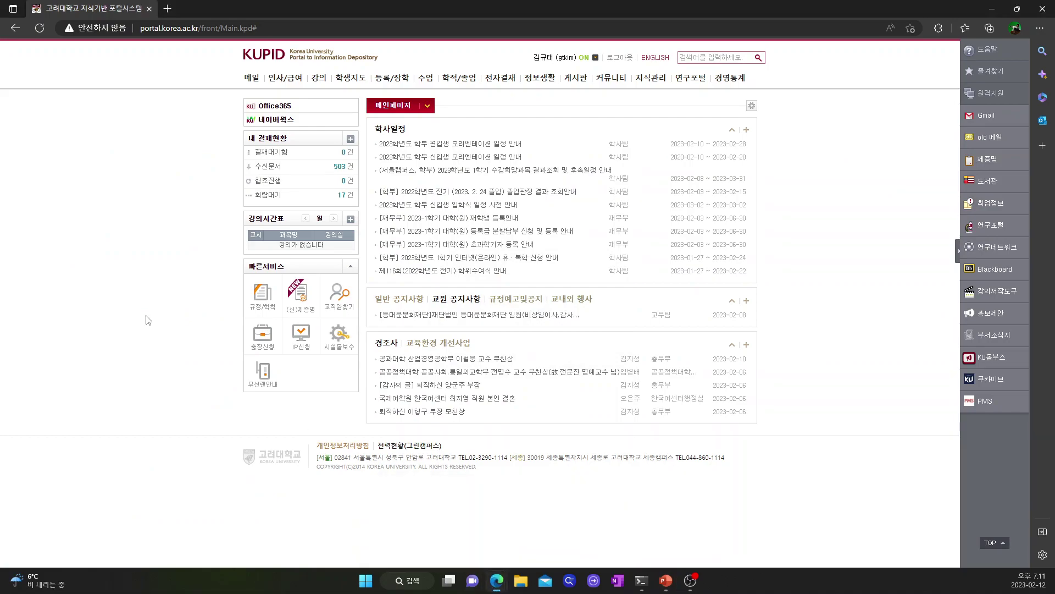
left_click(250, 82)
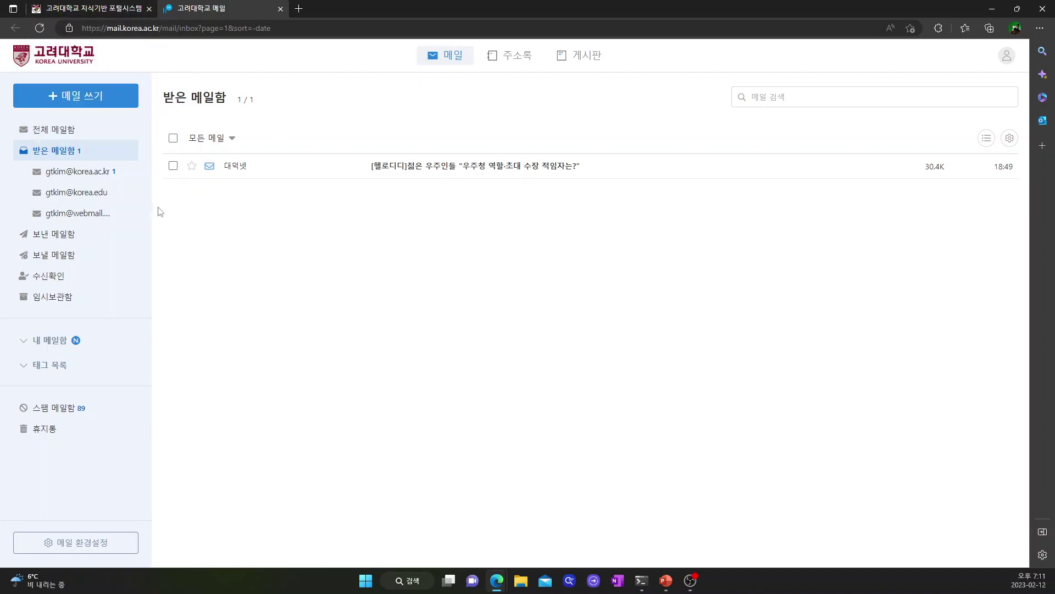
Return to the KUPID portal, open its Office365 account page and continue to the Office 365 login
left_click(85, 9)
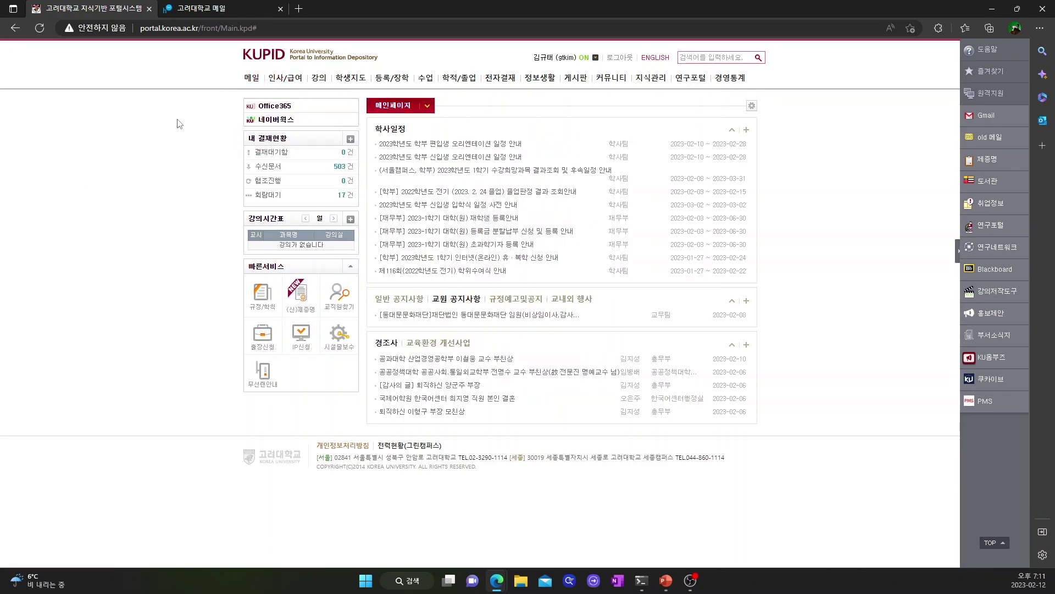
left_click(281, 107)
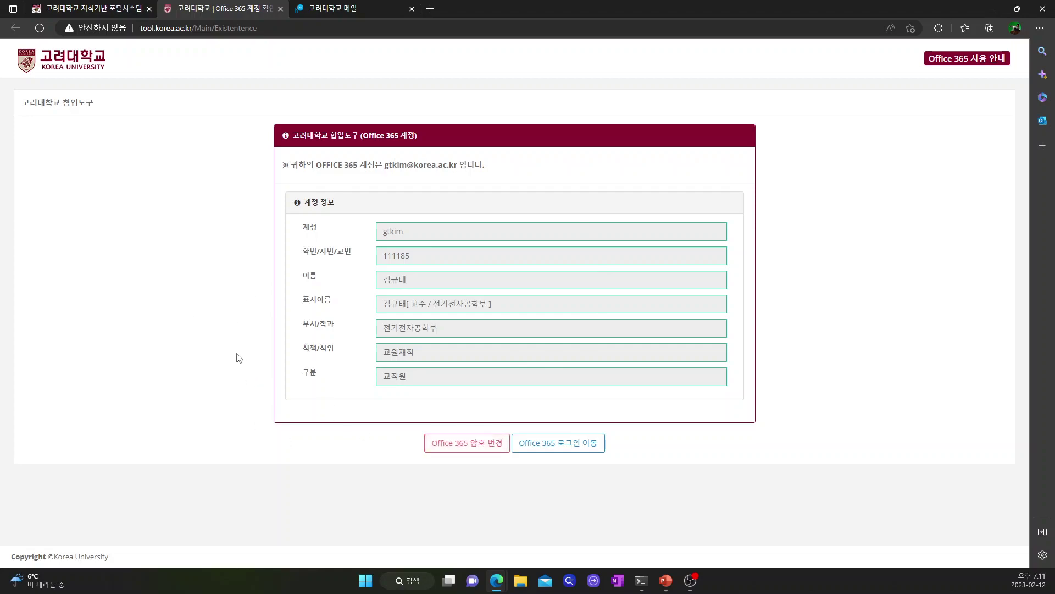
left_click(580, 448)
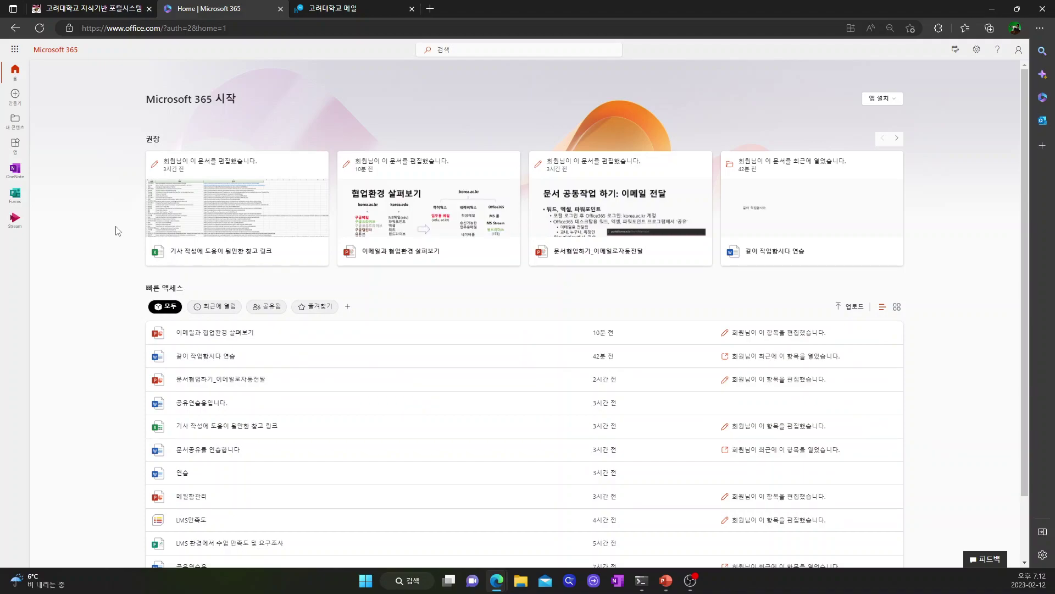
Enlarge the Microsoft 365 page and display the full list of productivity (생산성) apps
key("ctrl+plus")
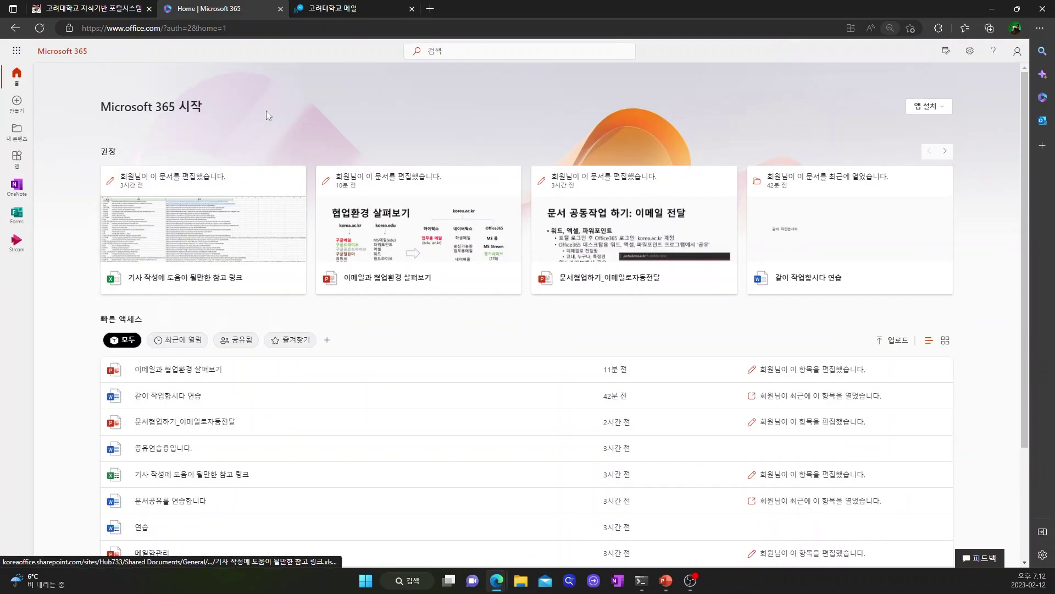
left_click(946, 110)
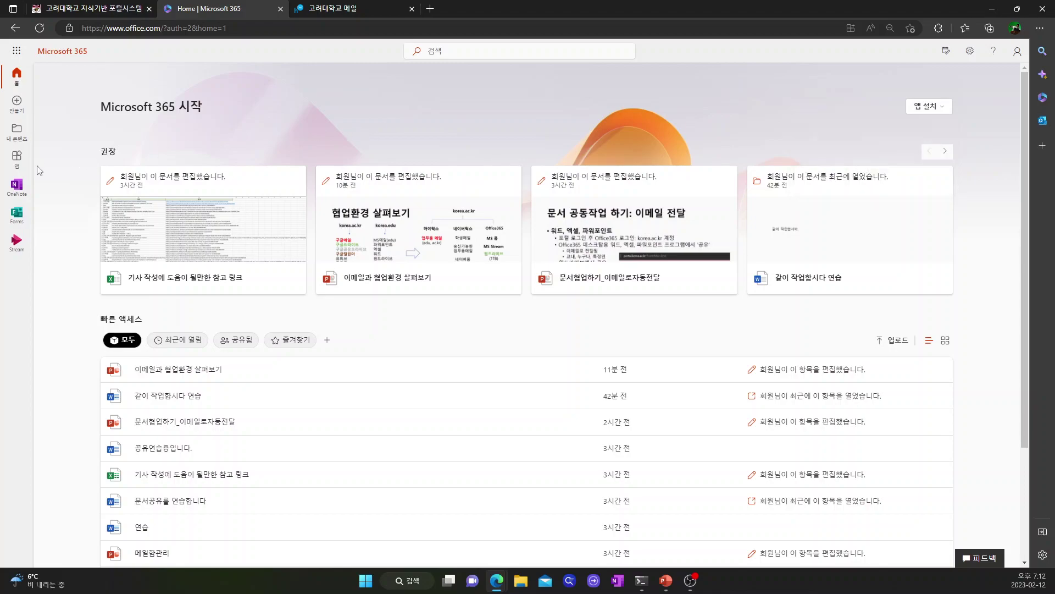
left_click(16, 159)
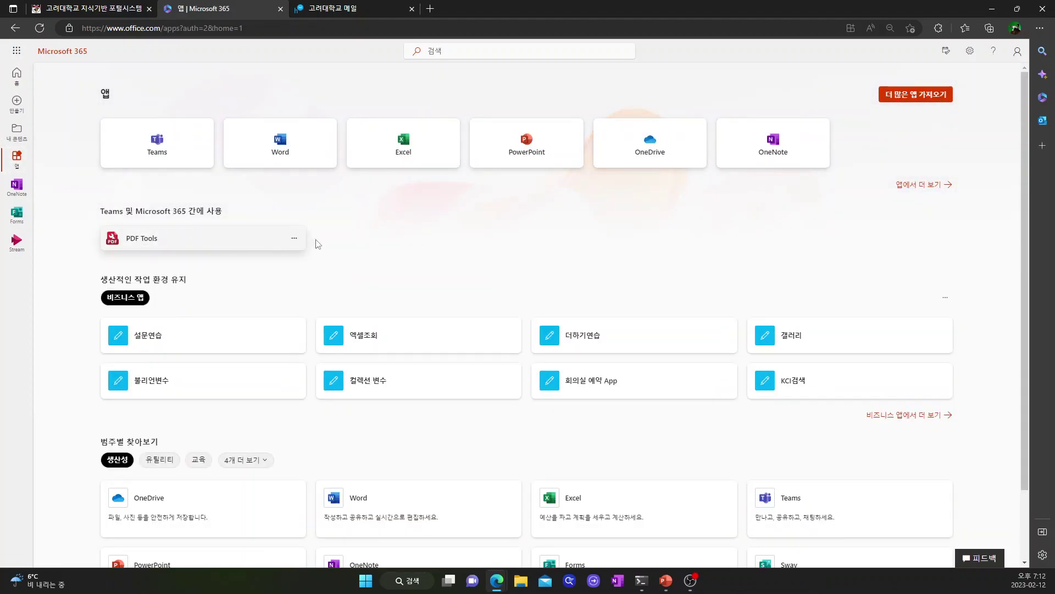
scroll(340, 245, "down", 2)
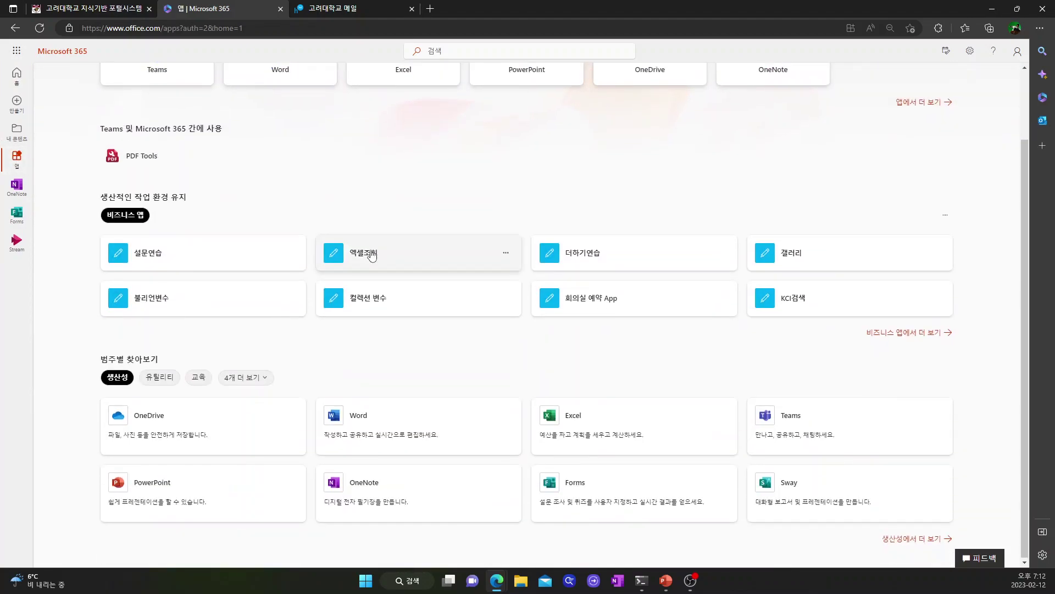
left_click(919, 541)
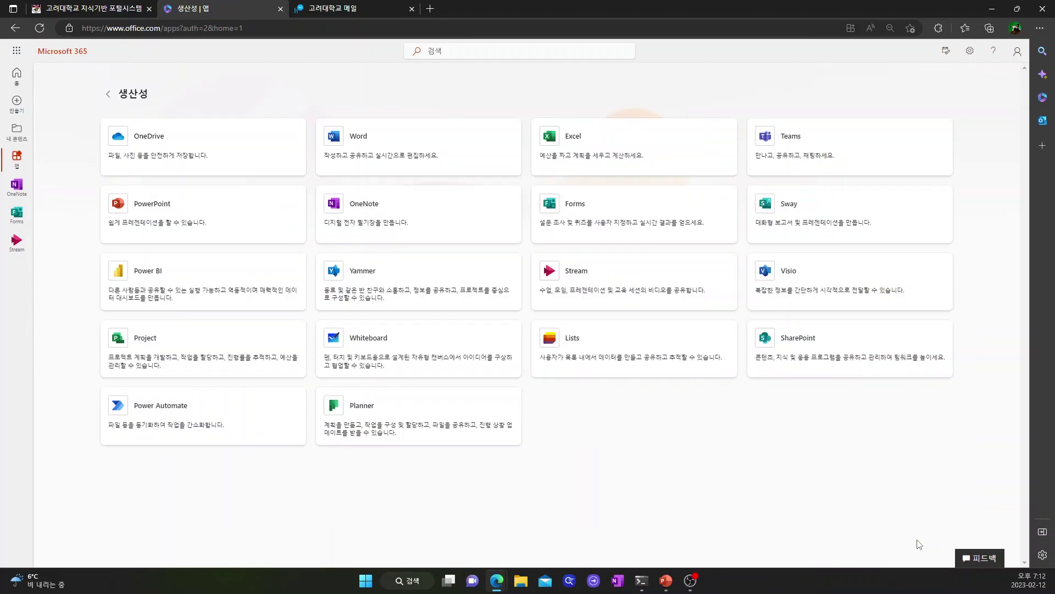
Open OneDrive from the productivity apps and show its 내 파일 section
left_click(145, 143)
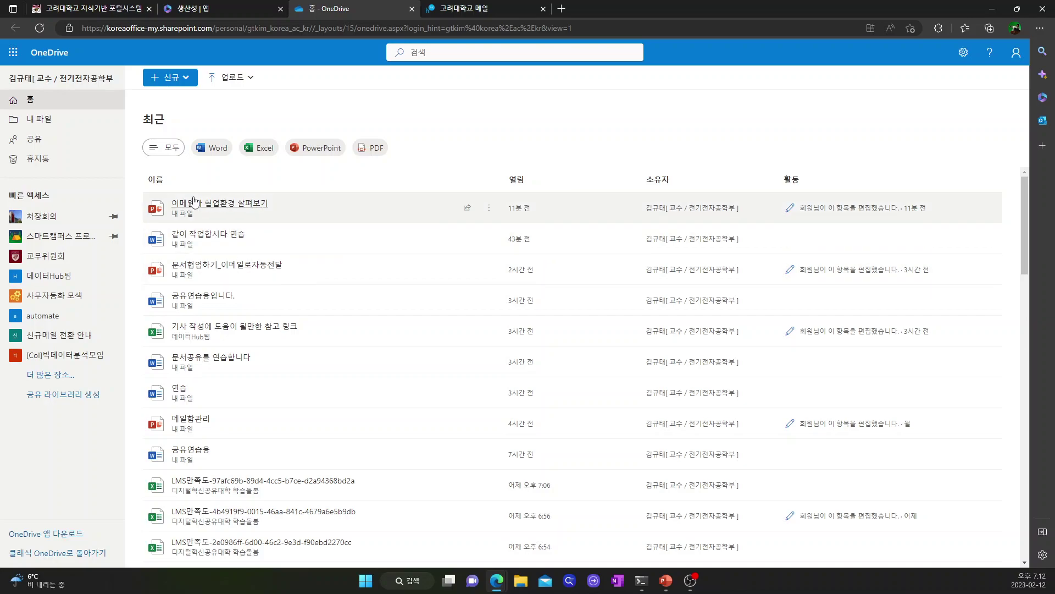
left_click(56, 122)
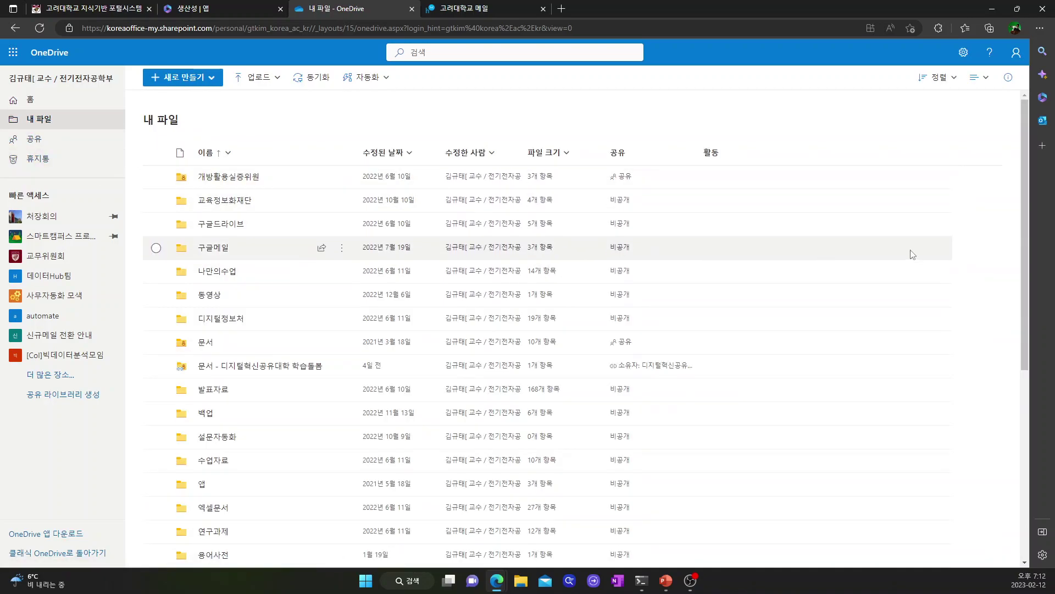
Try the 타일 and 간단한 목록 layouts for 내 파일, finishing with the 타일 layout
left_click(978, 77)
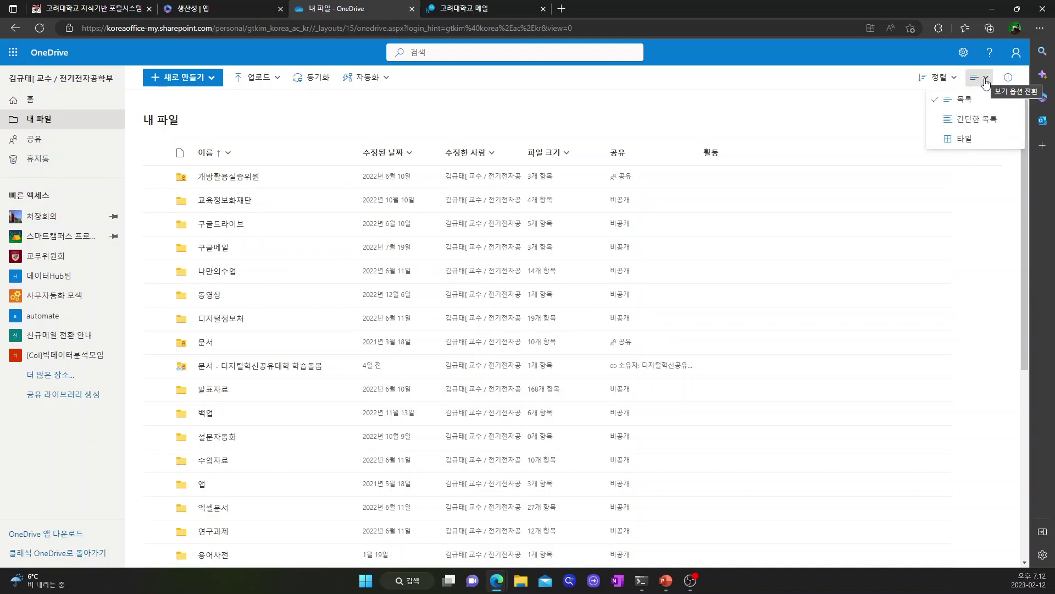
left_click(969, 138)
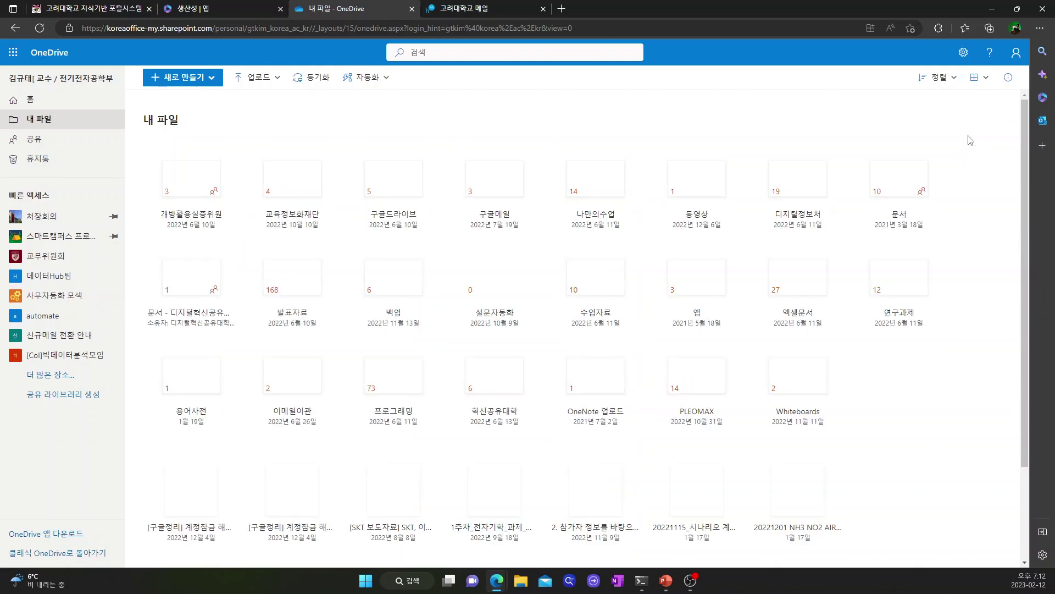
left_click(978, 77)
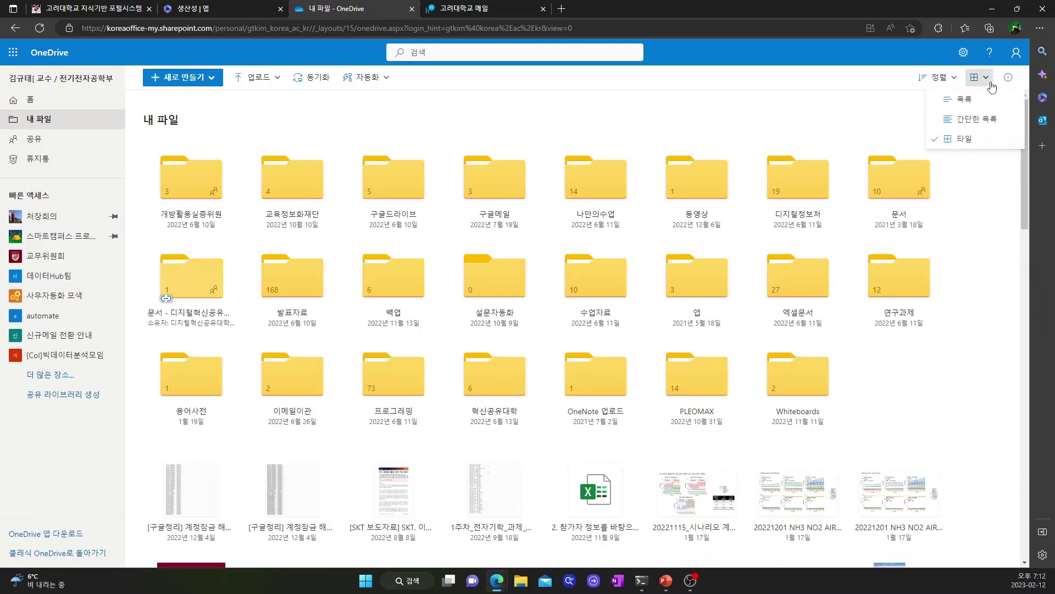
left_click(983, 120)
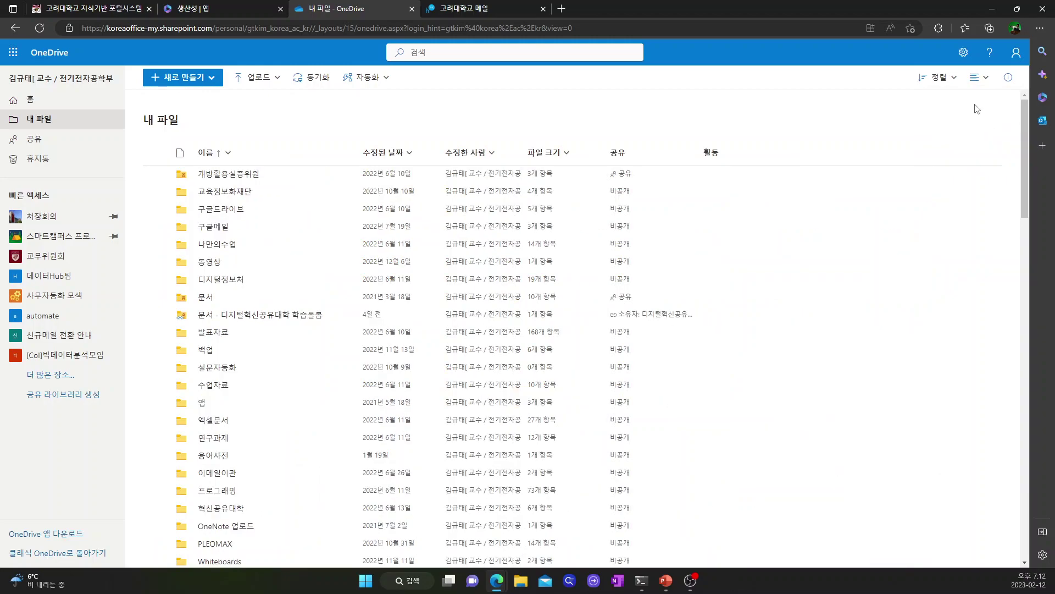
left_click(983, 77)
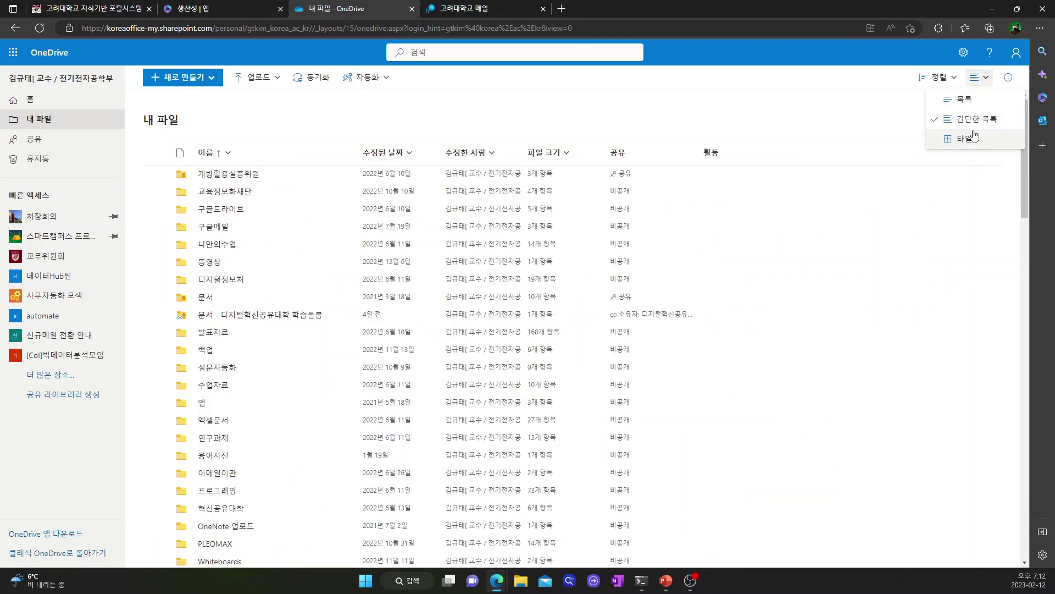
left_click(944, 136)
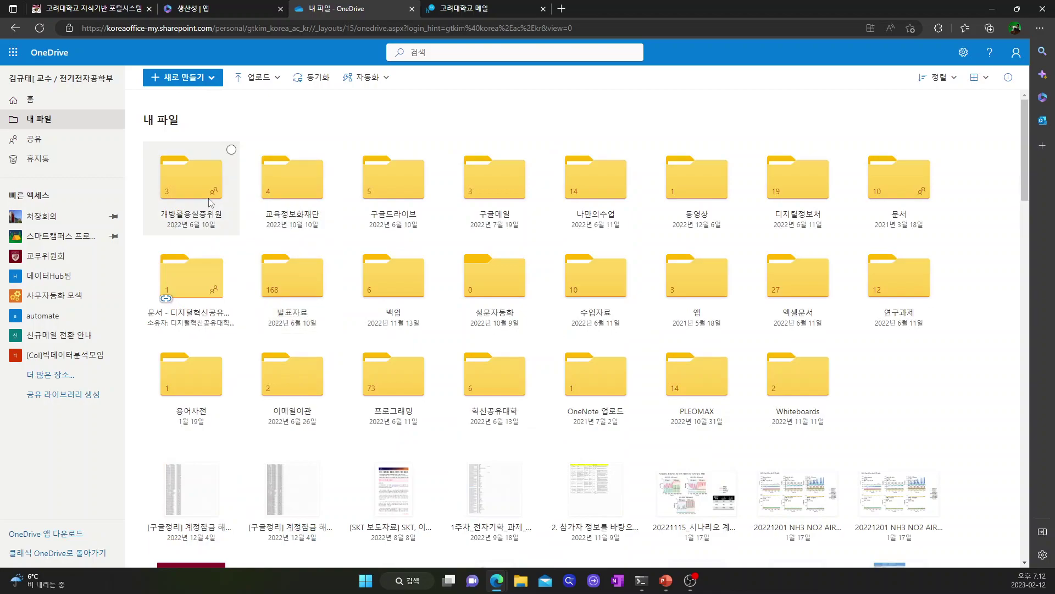
Look inside the 개방활용실증위원 folder and return to 내 파일
left_click(200, 198)
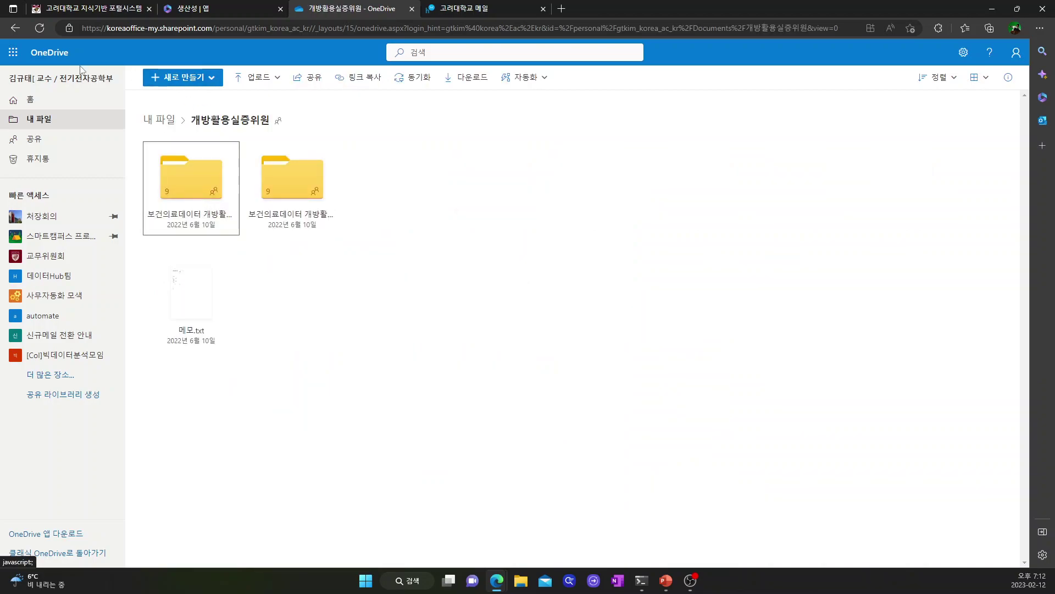
left_click(14, 28)
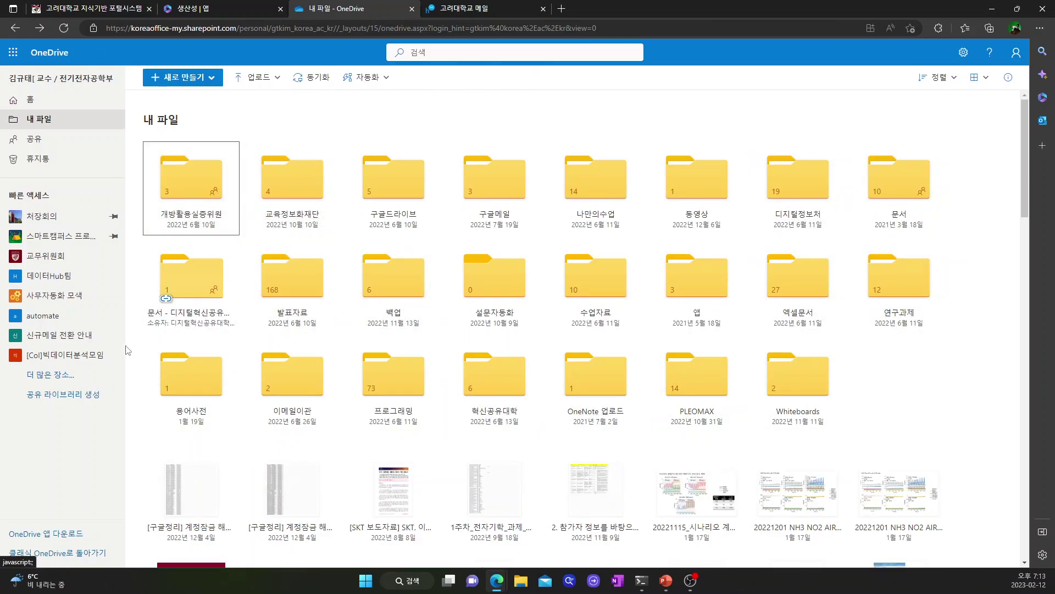
Show the 업로드 choices for 내 파일 and the 자동화 choices for the second [구글정리] 계정잠금 file
left_click(273, 77)
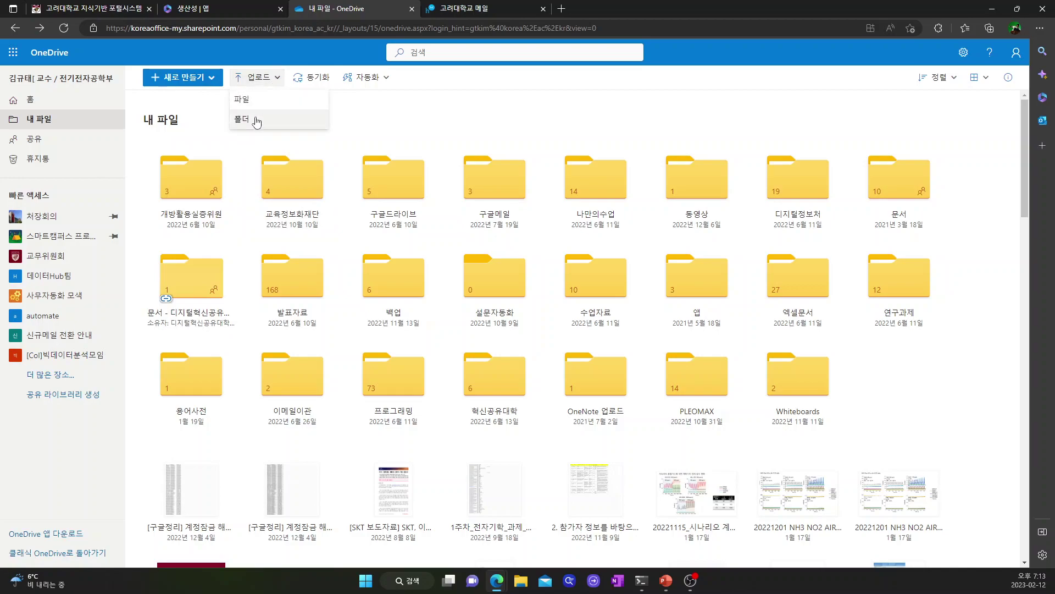
left_click(431, 121)
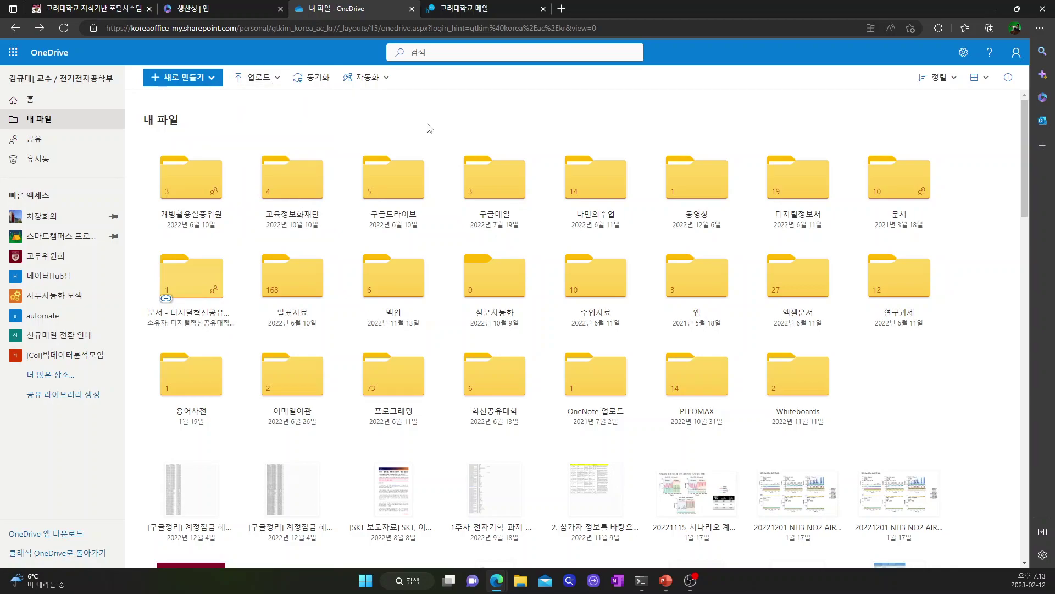
left_click(287, 473)
right_click(287, 473)
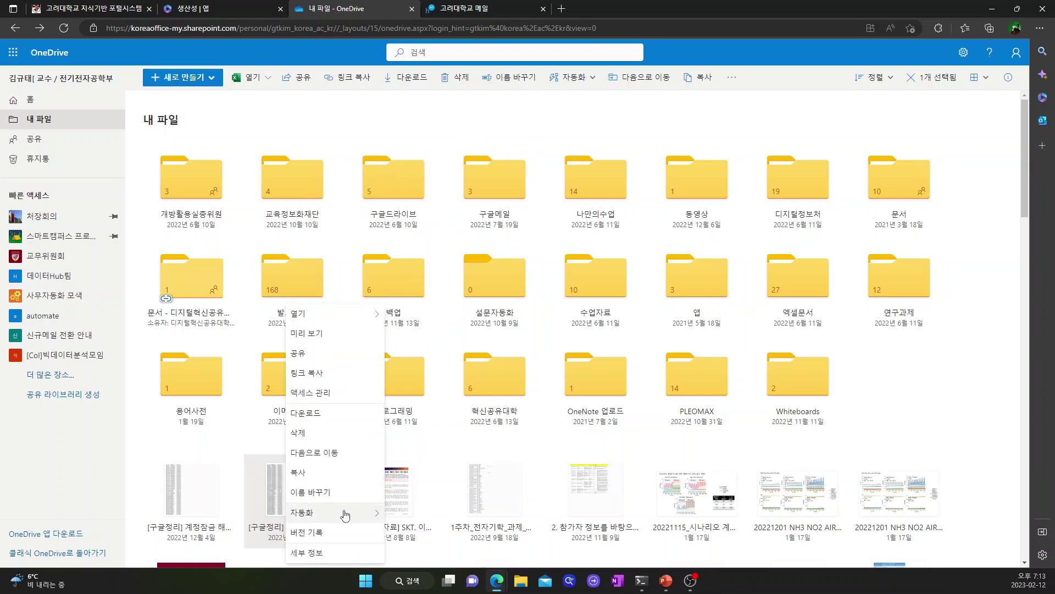
mouse_move(344, 515)
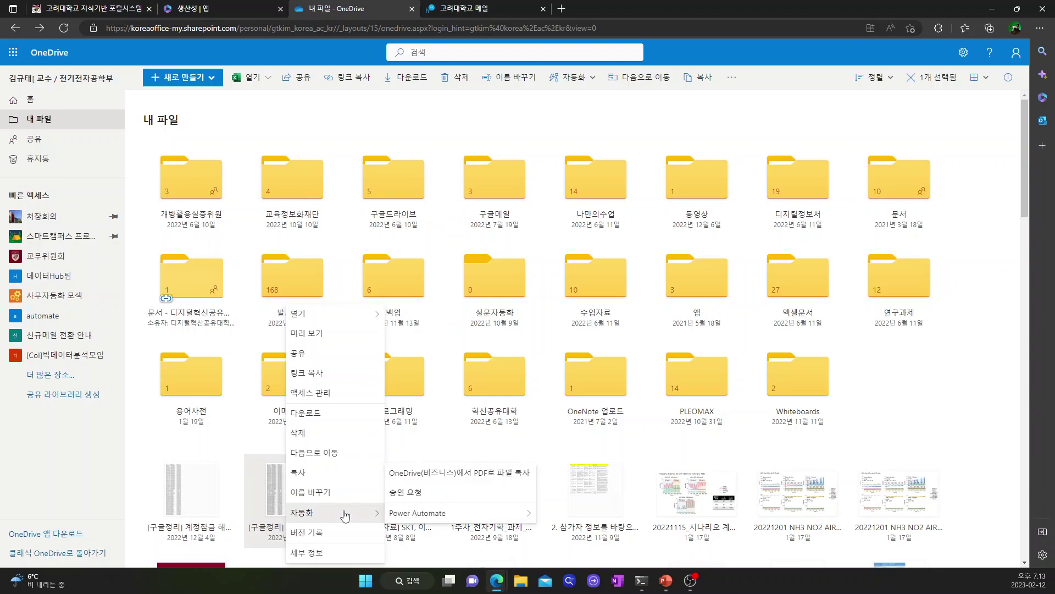
left_click(404, 119)
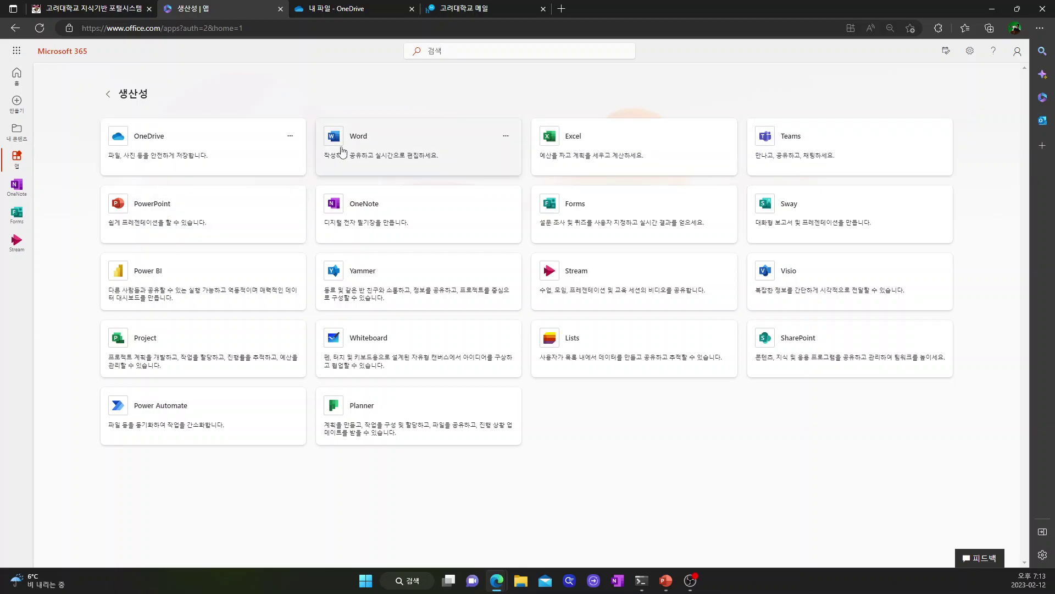
From the productivity apps, open Word's 같이 작업합시다 연습 document and open it in the desktop Word app
left_click(363, 143)
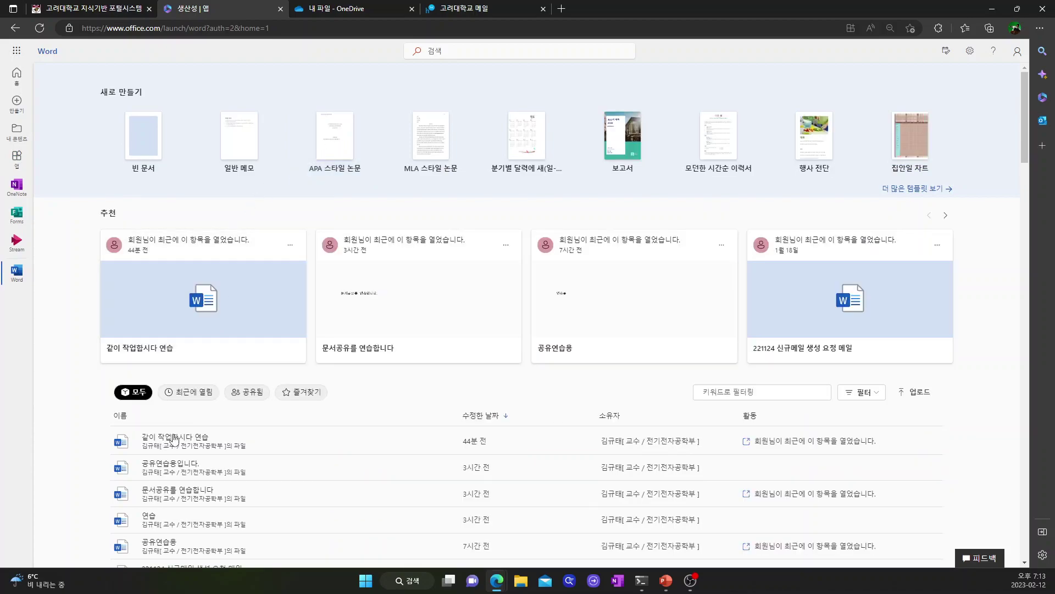
left_click(174, 438)
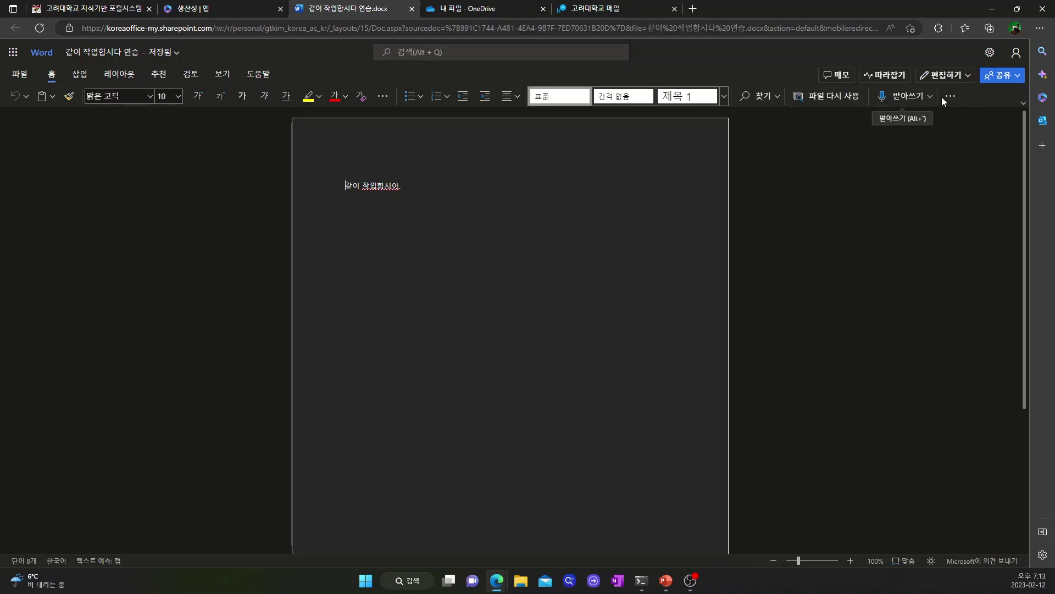
left_click(968, 78)
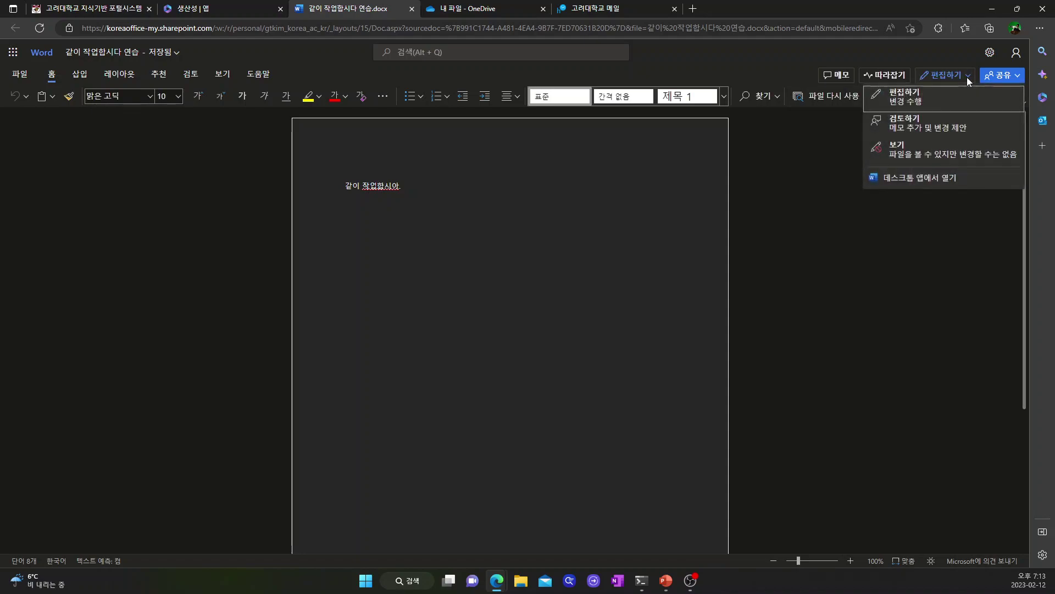
left_click(916, 178)
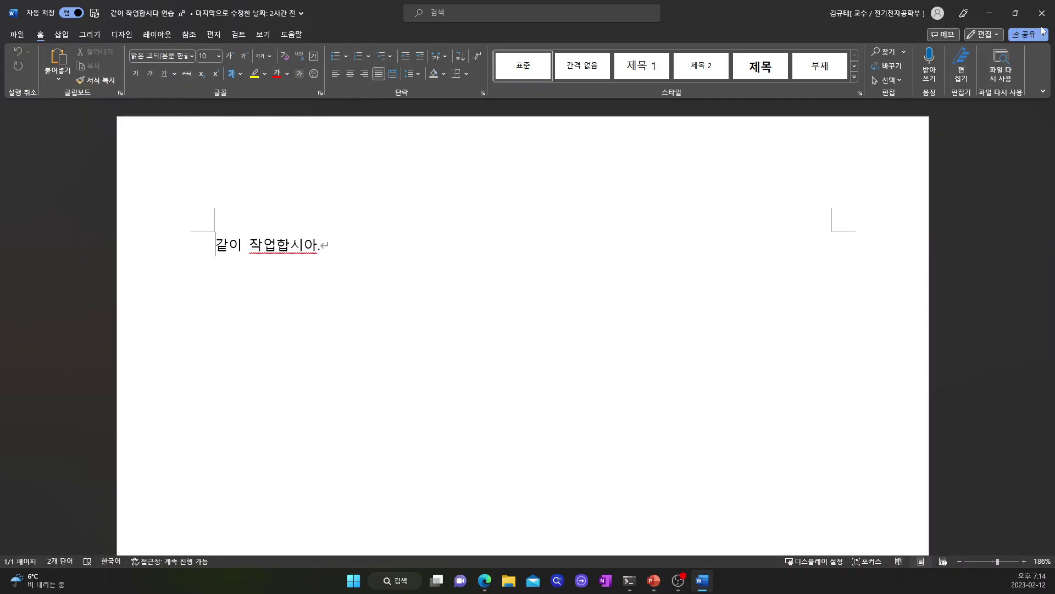
Append "sDsad" after the document's only sentence in desktop Word and close the document
left_click(379, 251)
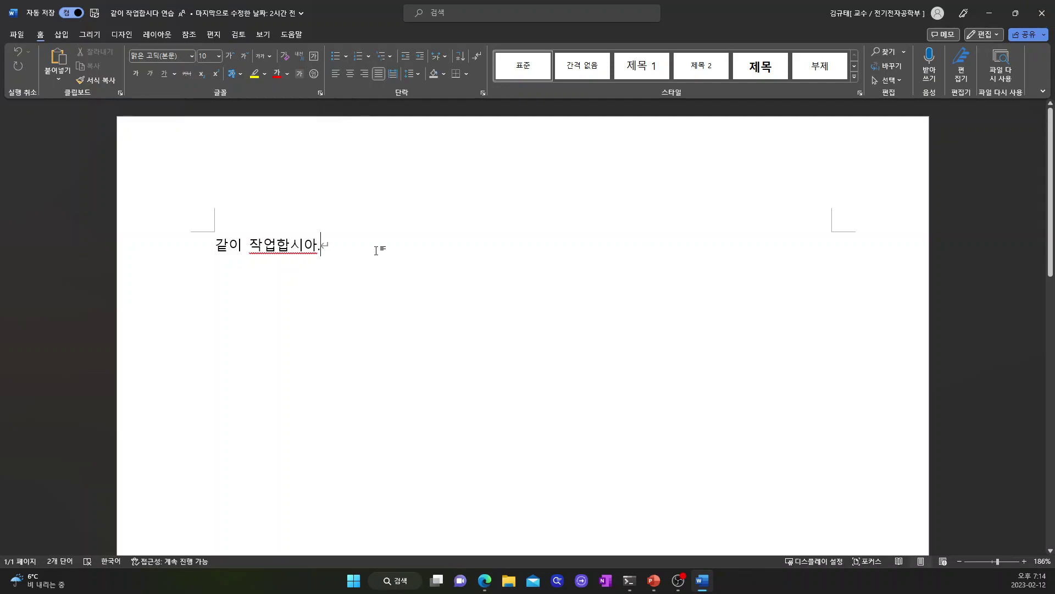
type("sDsad")
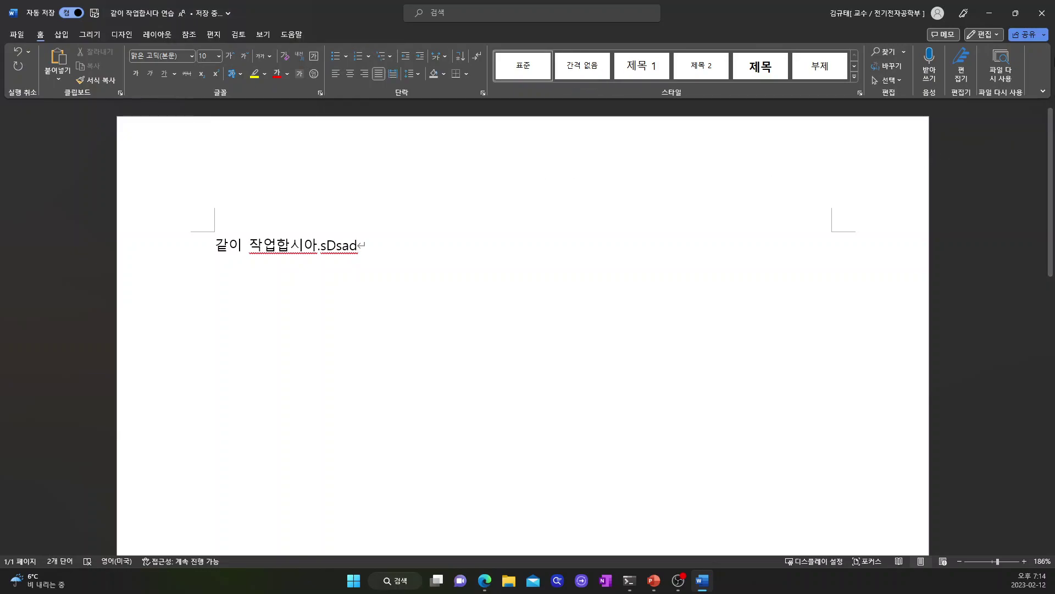
left_click(1041, 13)
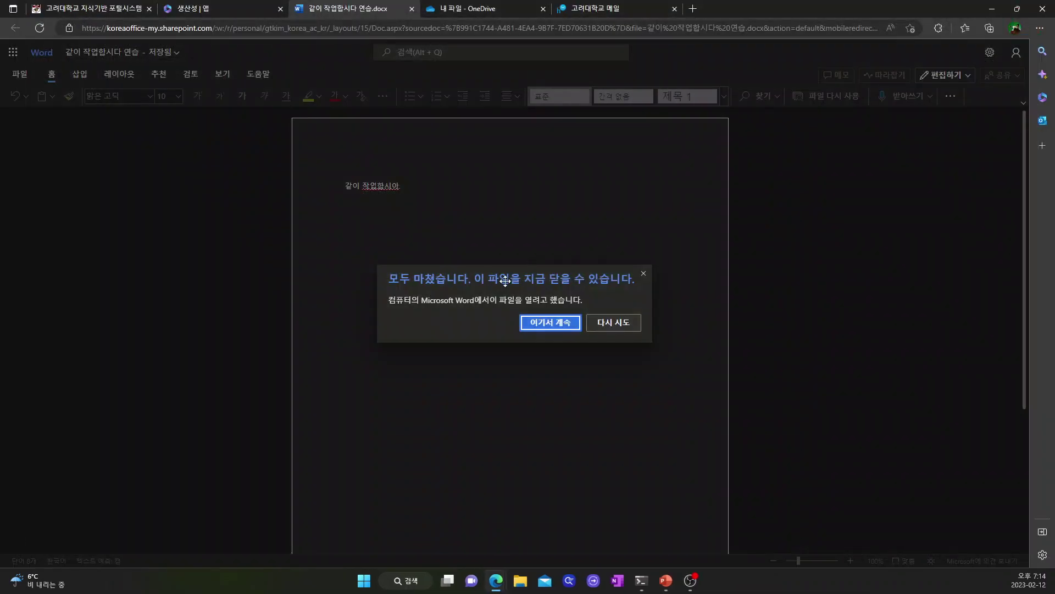
Resume 같이 작업합시다 연습 in the browser and check its text against the desktop edit
left_click(564, 329)
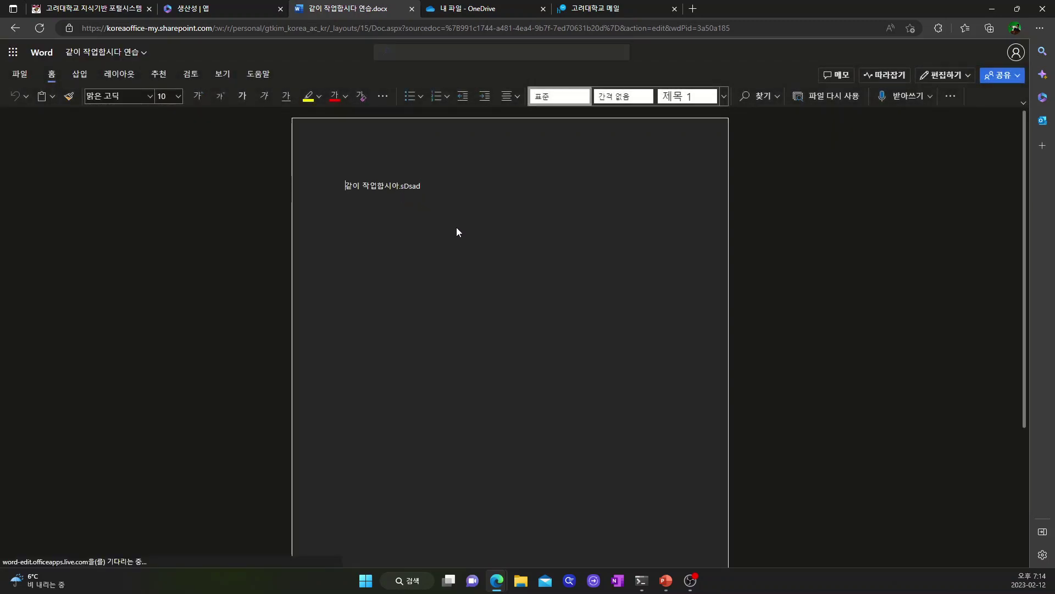
left_click(246, 11)
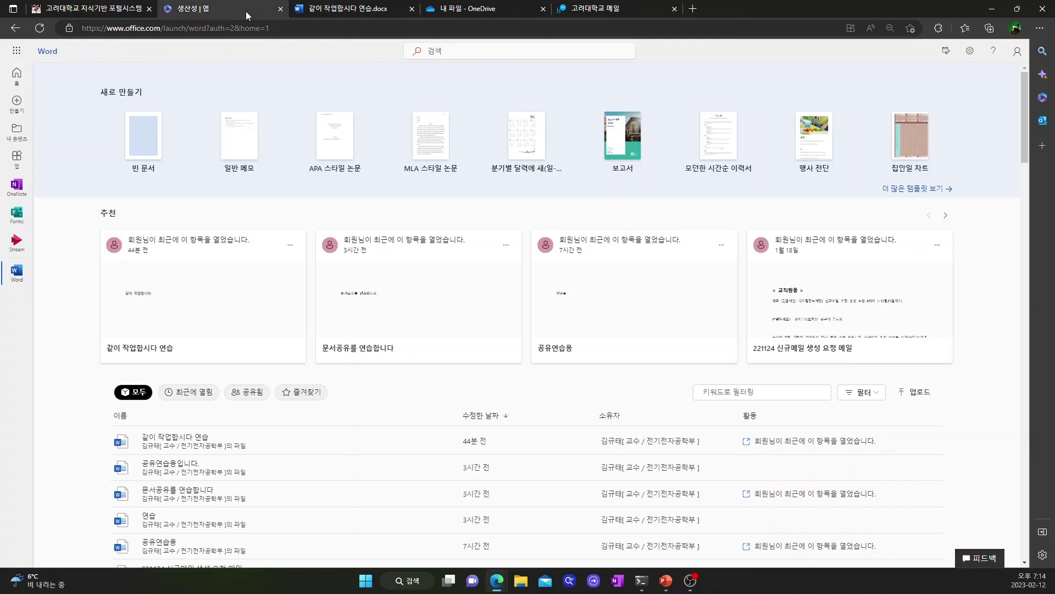
left_click(450, 11)
left_click(351, 11)
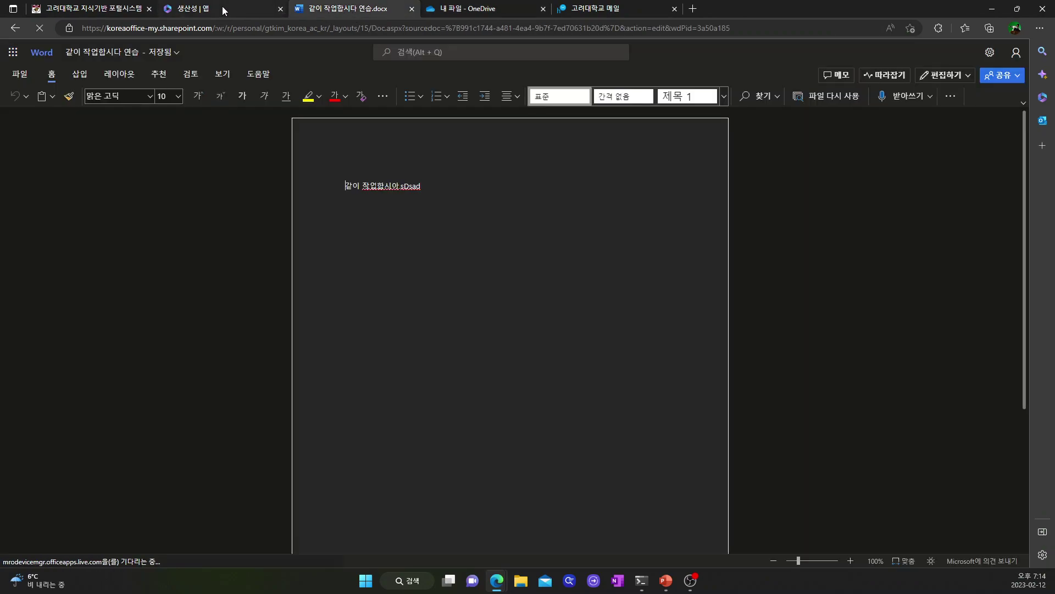
Return to the Microsoft 365 apps page and display the full list of 생산성 apps
left_click(223, 10)
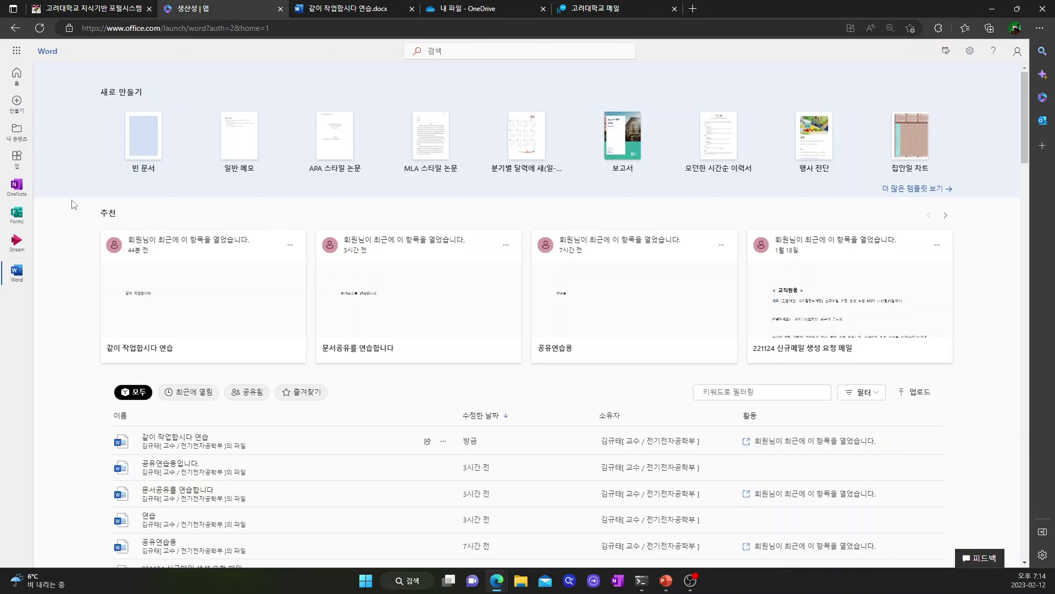
left_click(16, 160)
scroll(947, 466, "down", 2)
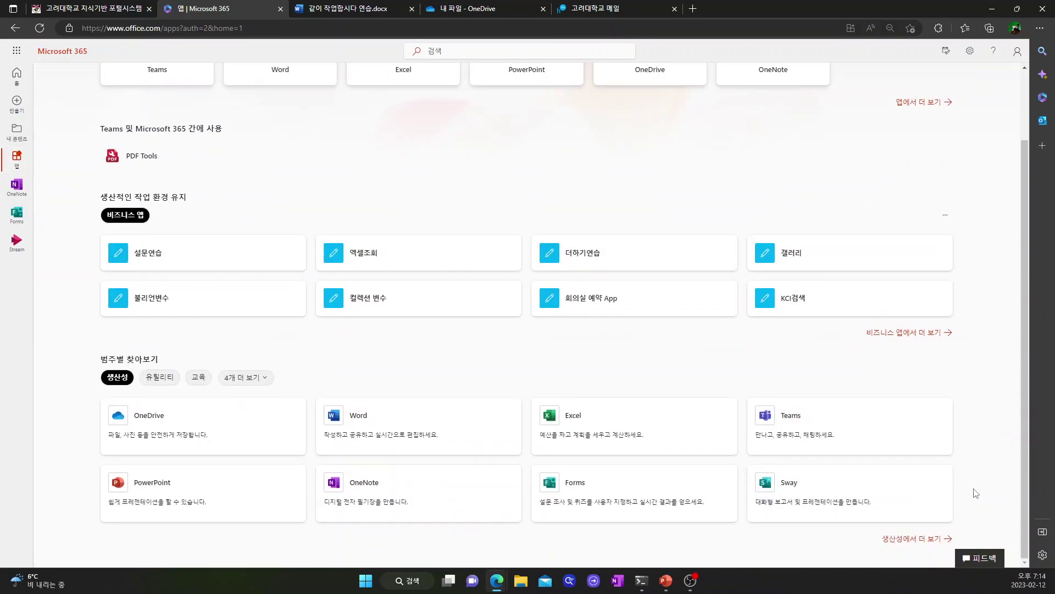
left_click(925, 539)
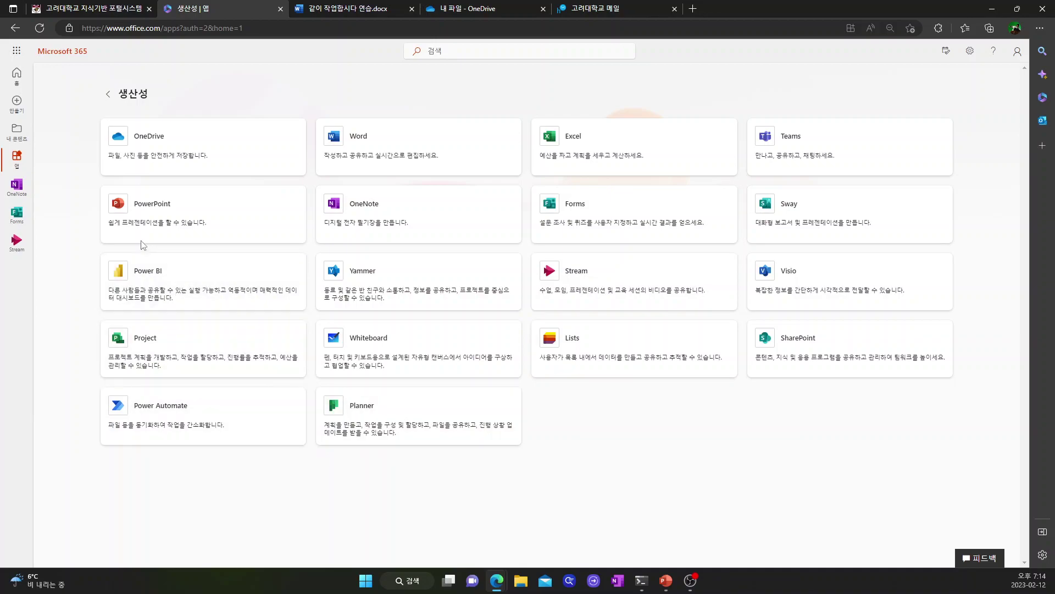
Open Power BI and view the 증명서 report related to the 증명서 data set
left_click(163, 279)
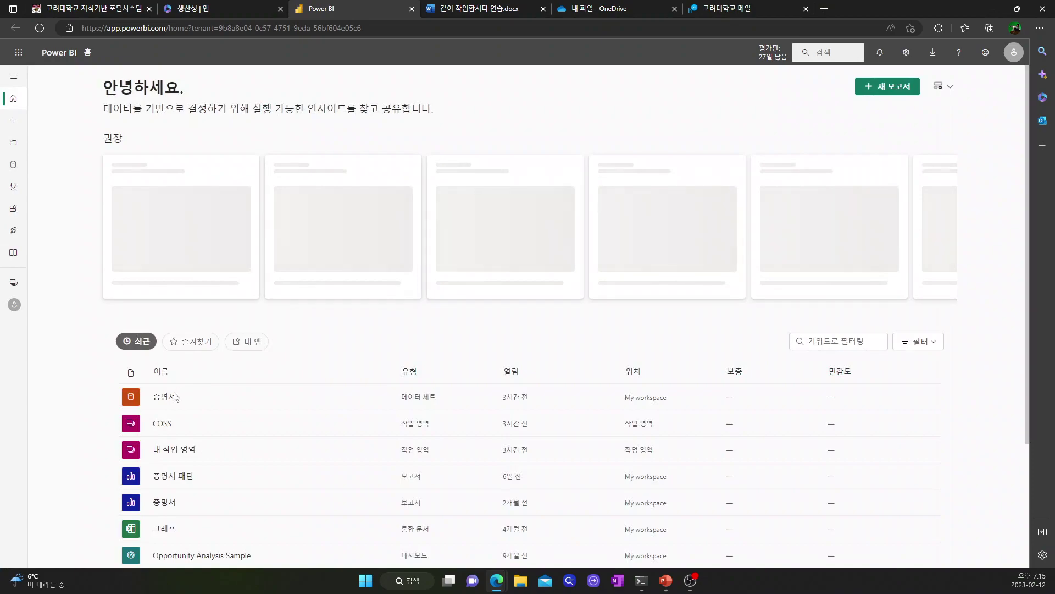
left_click(167, 417)
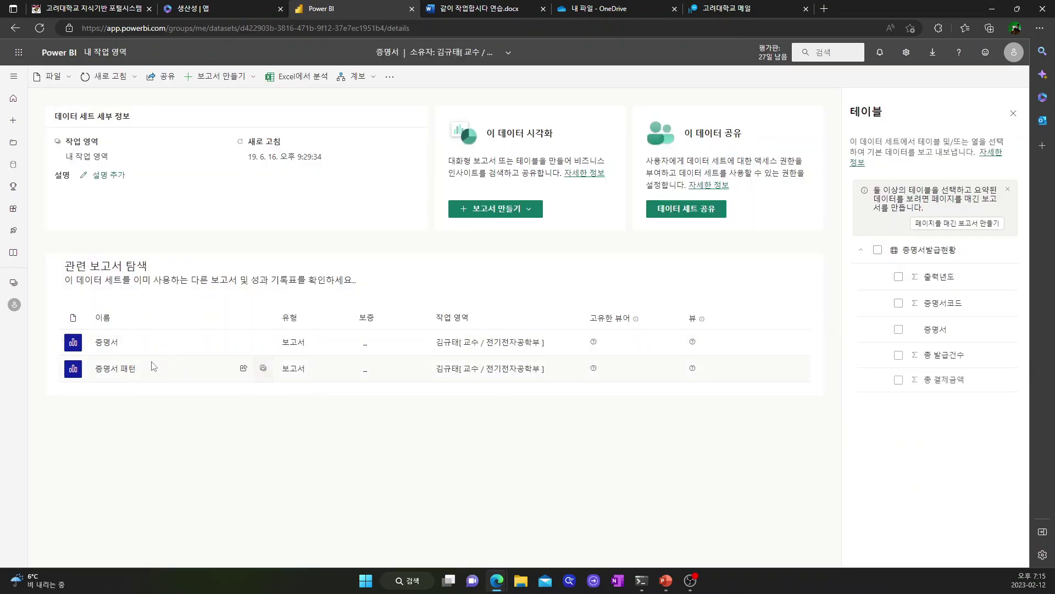
left_click(107, 344)
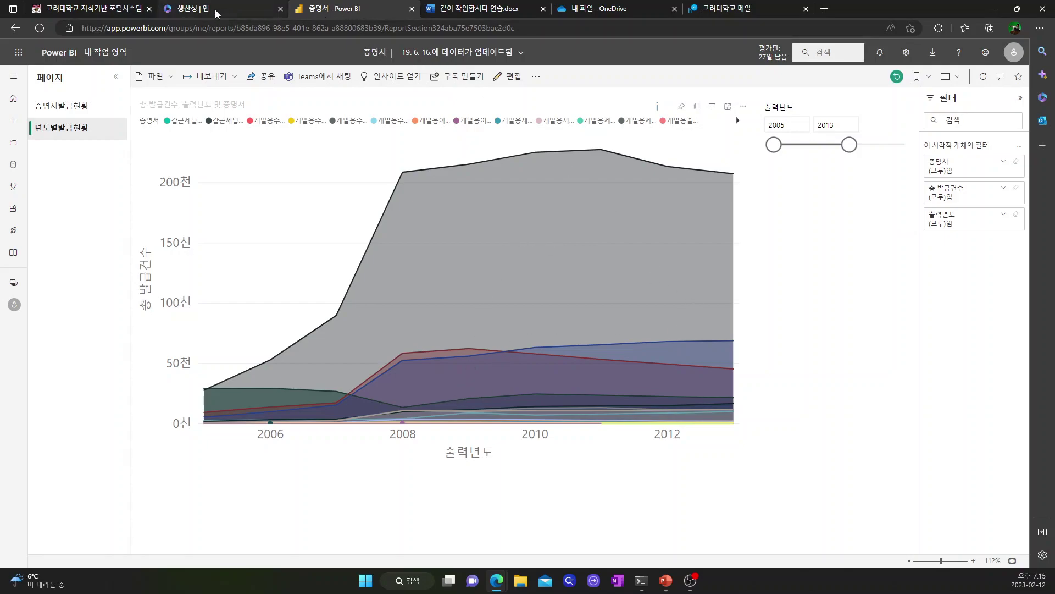
Return to the KUPID portal, switch to PowerPoint, and run the slide show forward to the 협업환경 살펴보기 slide
left_click(123, 12)
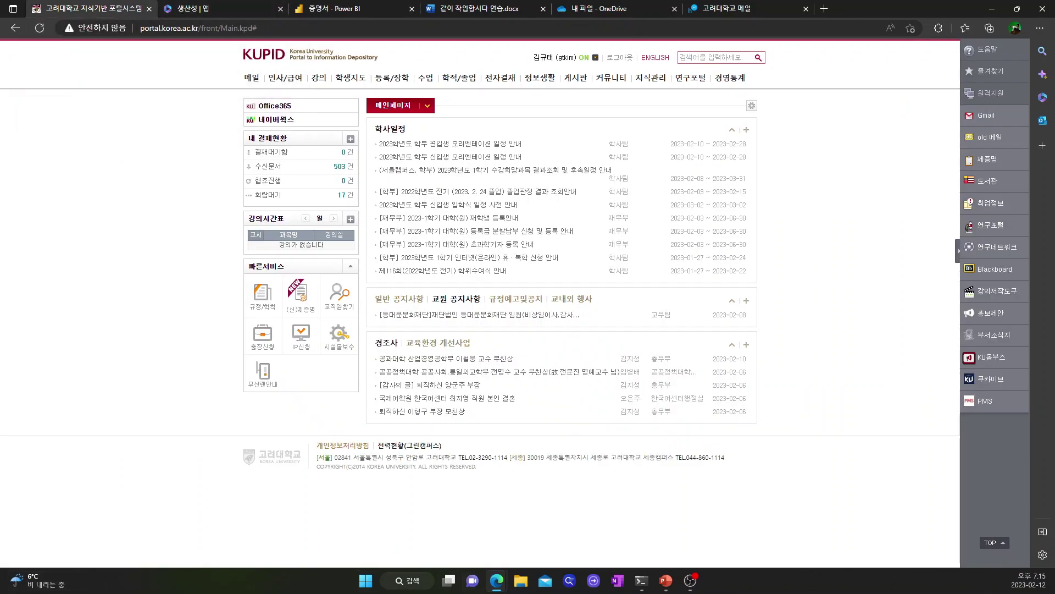
left_click(666, 582)
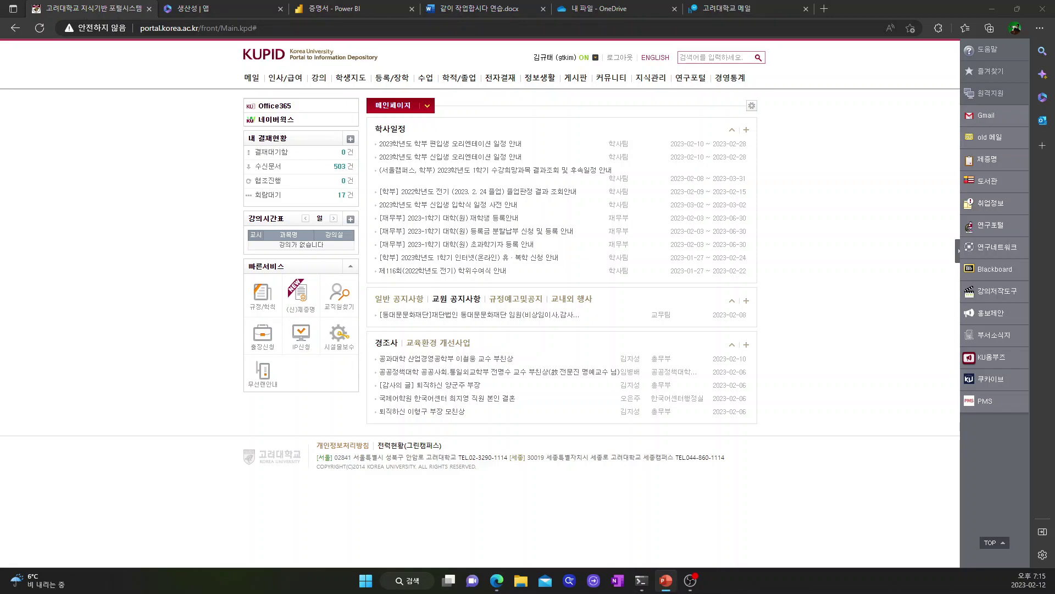
key("F5")
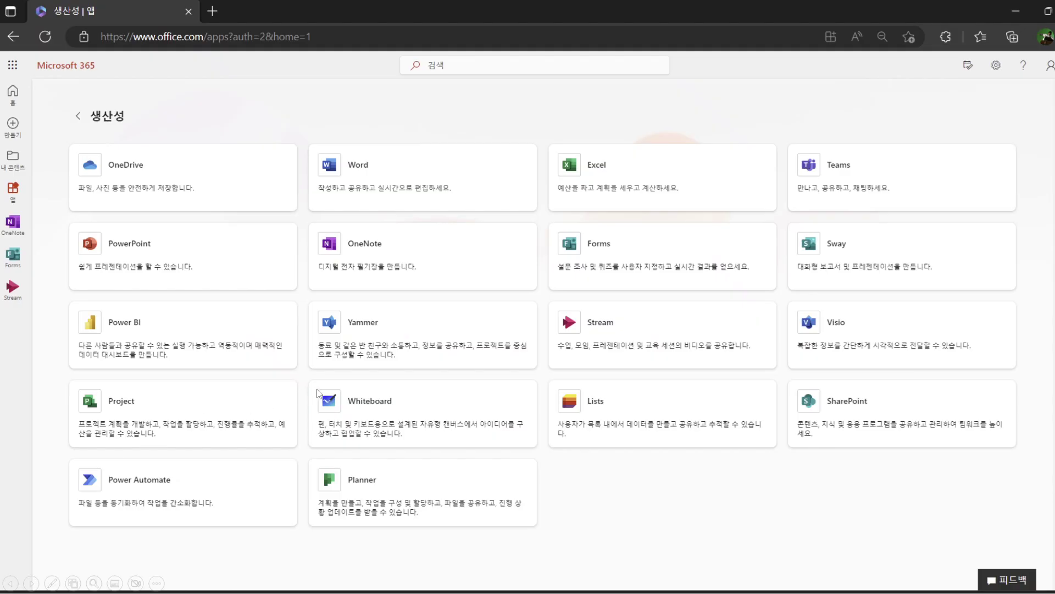
key("Right")
key("Right")
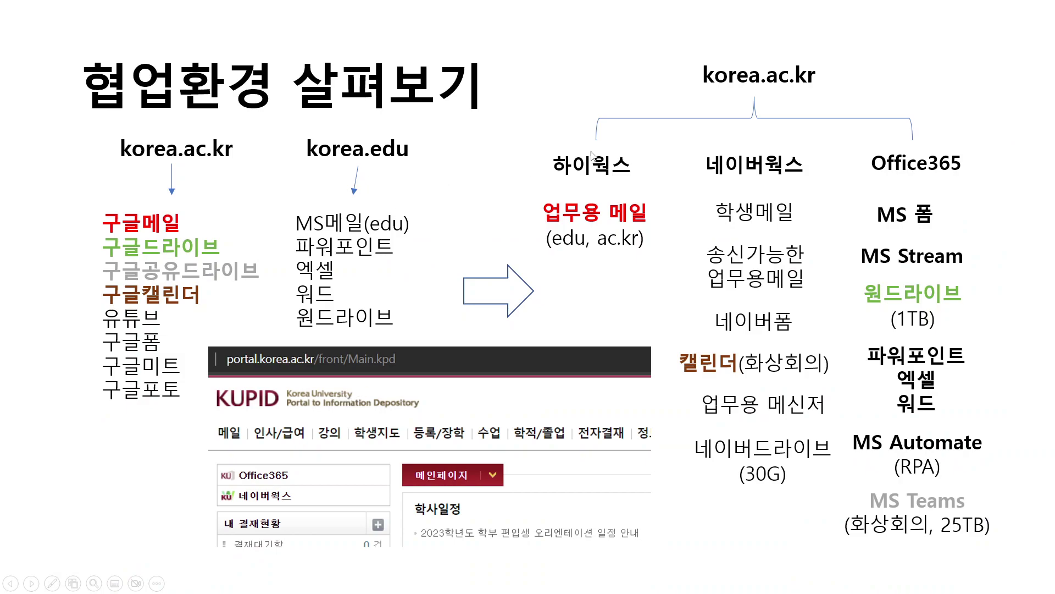